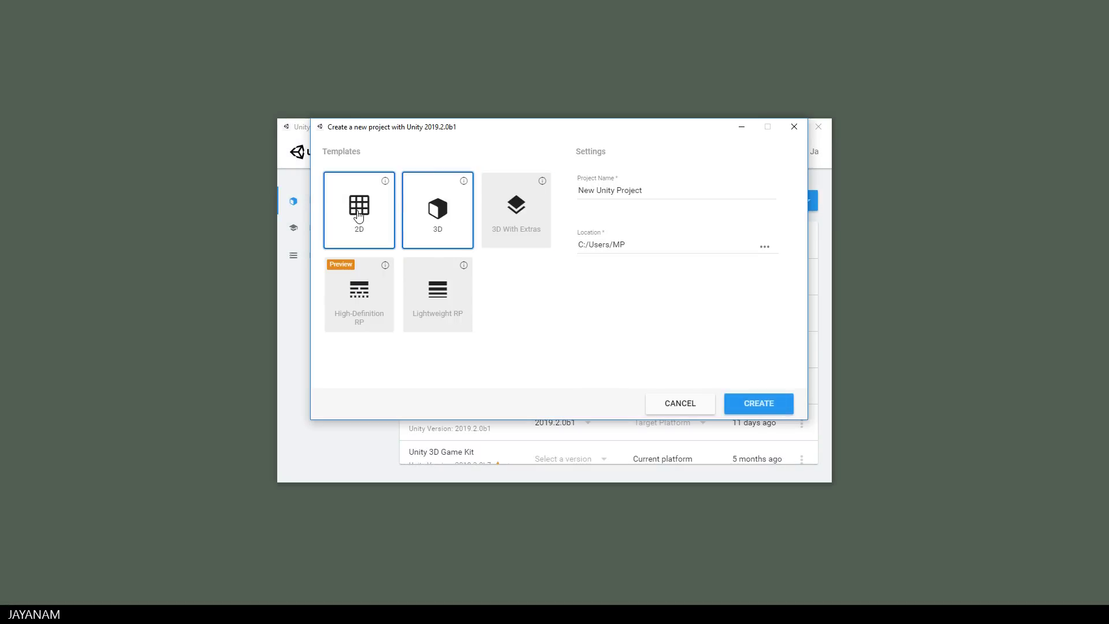
Pick the 2D template and name the new project '2D Water Demo'
{"action": "left_click", "coordinate": [358, 213]}
{"action": "left_click", "coordinate": [673, 191]}
{"action": "key", "text": "ctrl+a"}
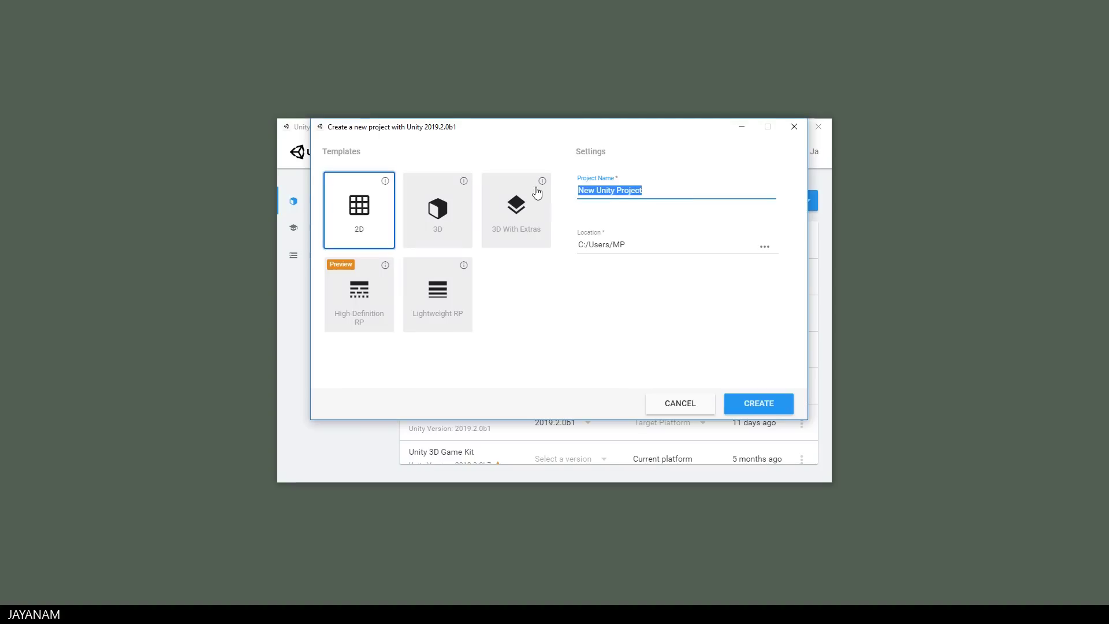
{"action": "type", "text": "2D Water Demo"}
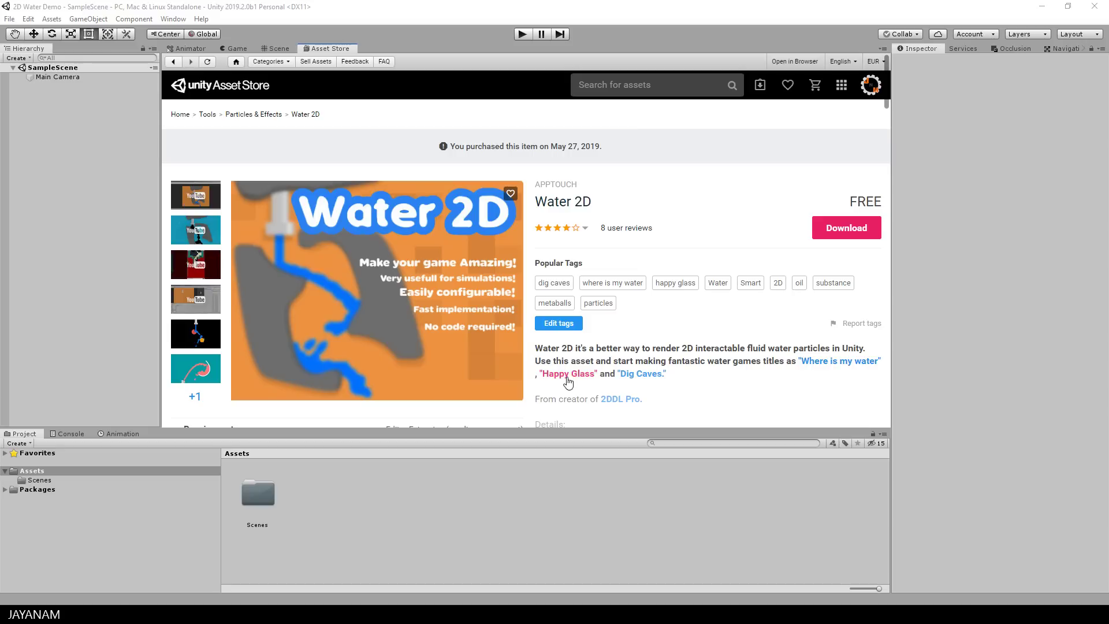
Download the Water 2D asset and import all its package files
{"action": "left_click", "coordinate": [850, 231]}
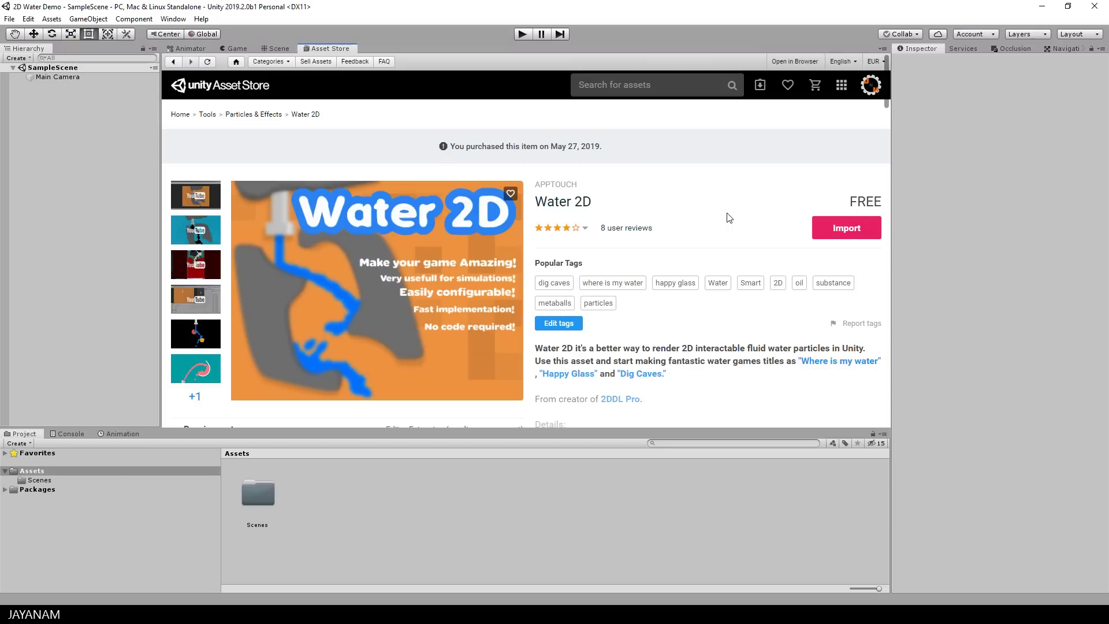
{"action": "left_click", "coordinate": [842, 238]}
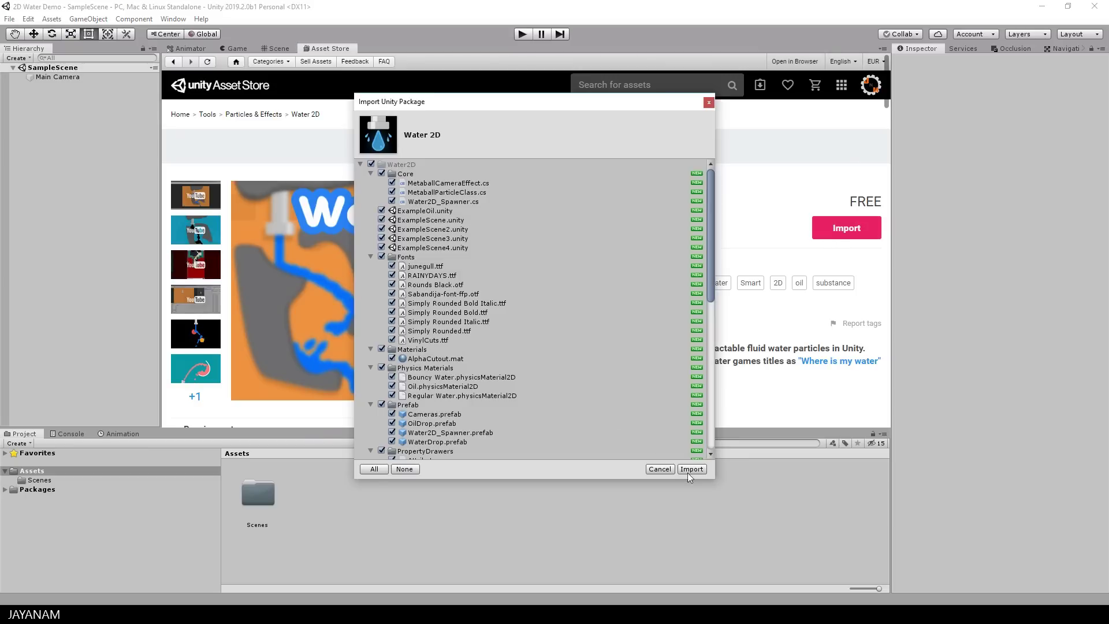
{"action": "left_click", "coordinate": [690, 469]}
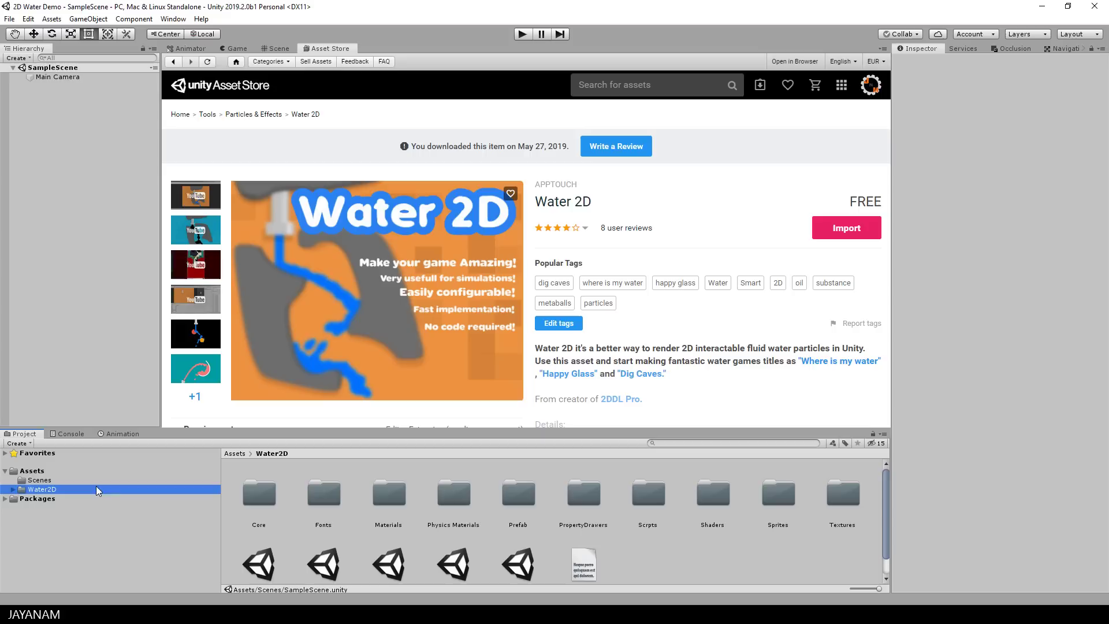
{"action": "scroll", "coordinate": [328, 542], "scroll_direction": "down", "scroll_amount": 1}
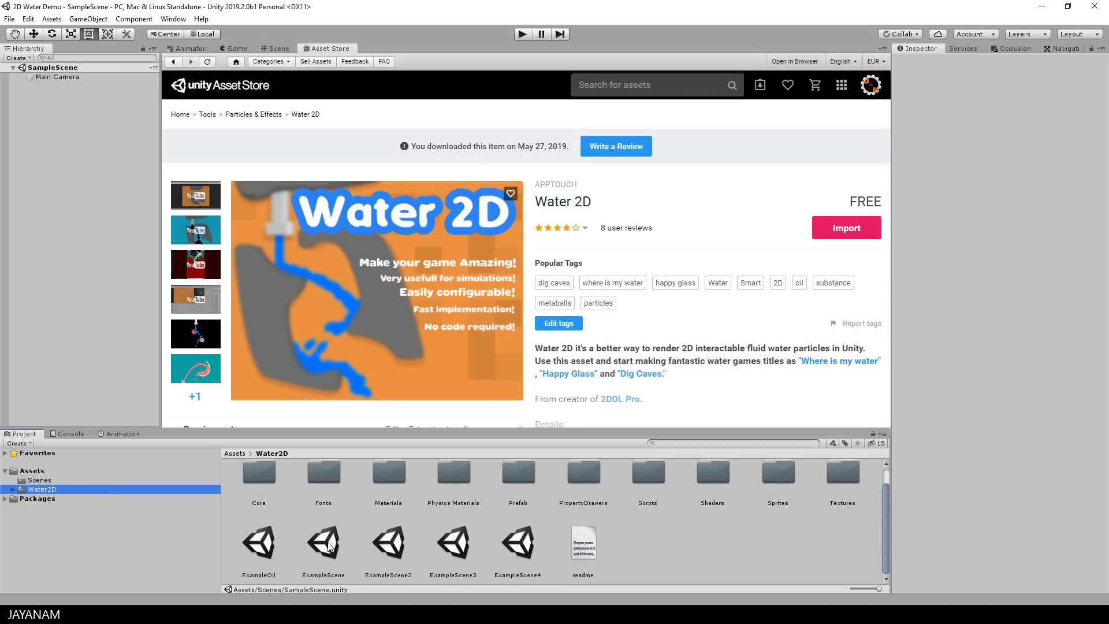
Open the ExampleOil demo scene in the Scene view
{"action": "left_click", "coordinate": [256, 545]}
{"action": "double_click", "coordinate": [257, 546]}
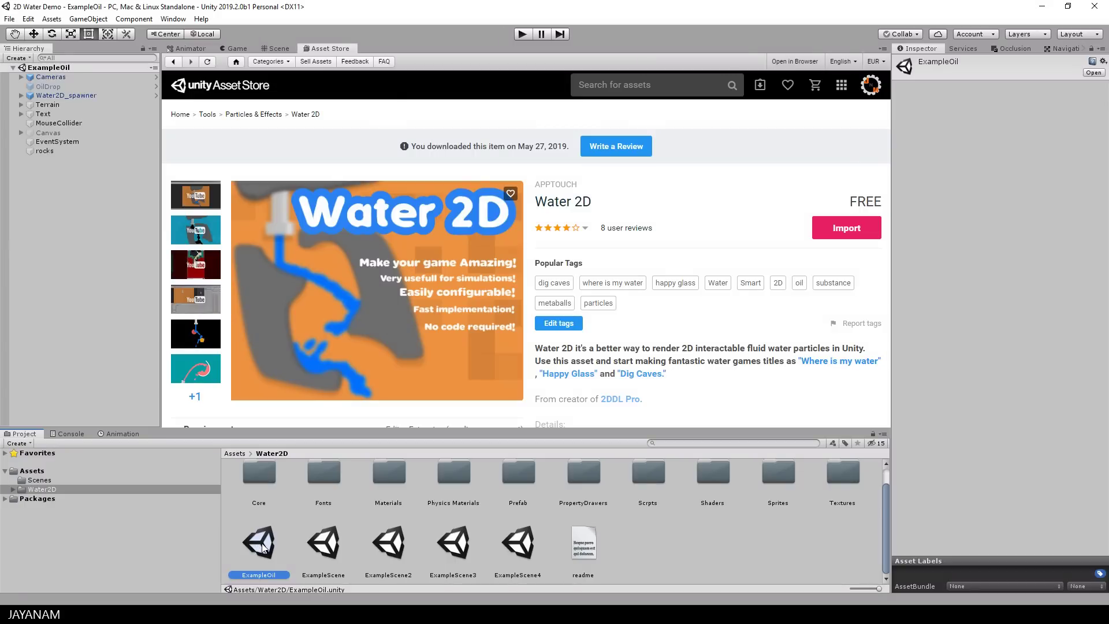
{"action": "left_click", "coordinate": [277, 50]}
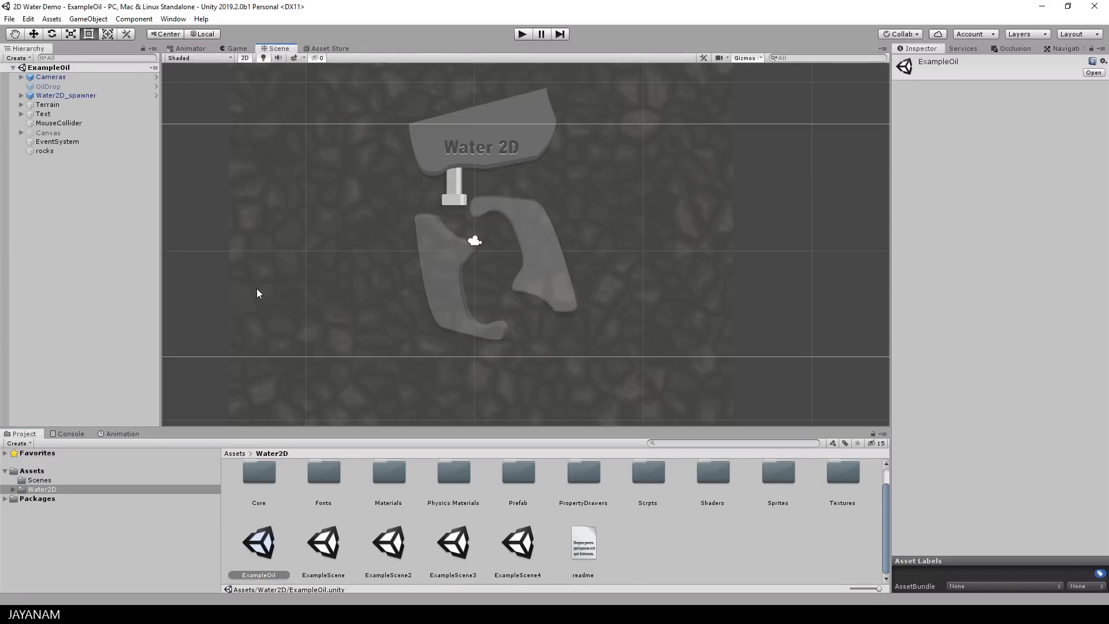
Inspect the rocks, Water2D_spawner, OilDrop and MouseCollider objects, then run the scene
{"action": "left_click", "coordinate": [461, 192]}
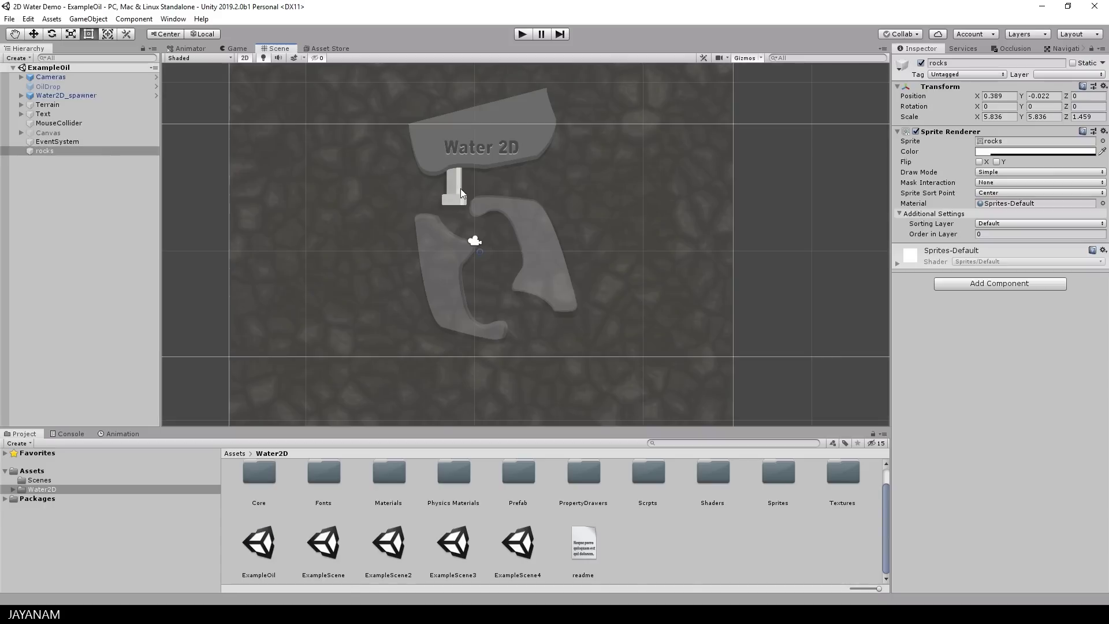
{"action": "left_click", "coordinate": [56, 96]}
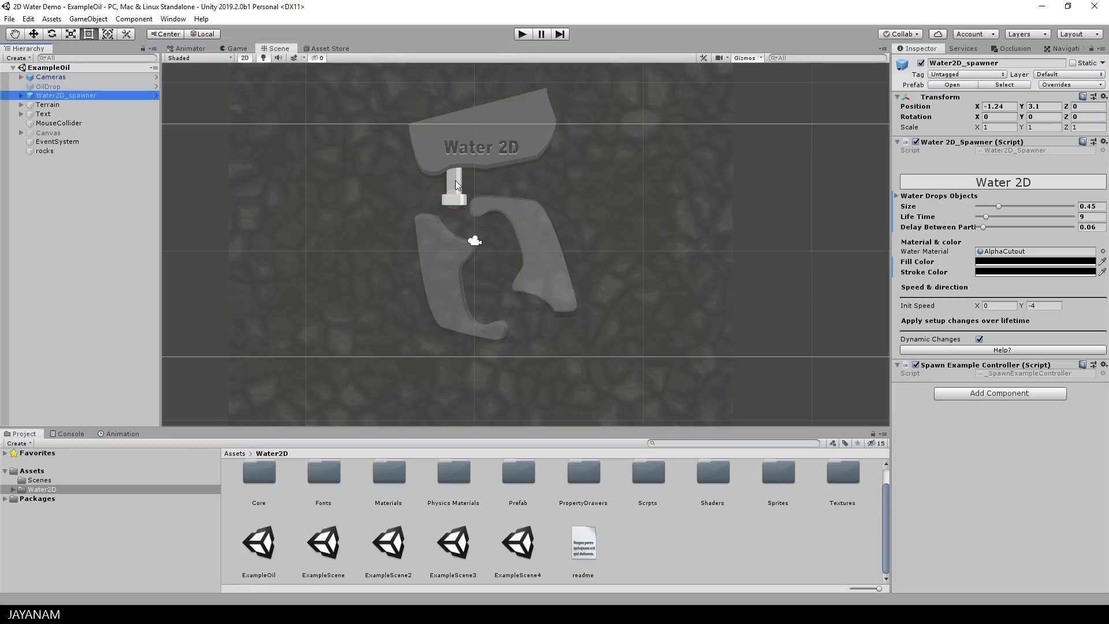
{"action": "left_click", "coordinate": [68, 87]}
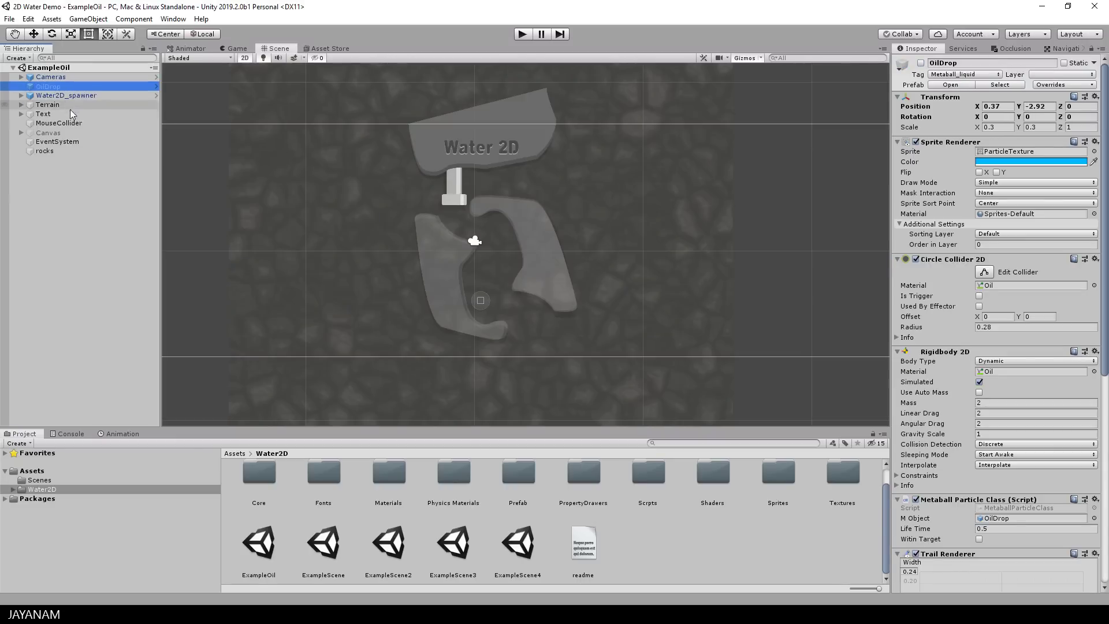
{"action": "left_click", "coordinate": [66, 123]}
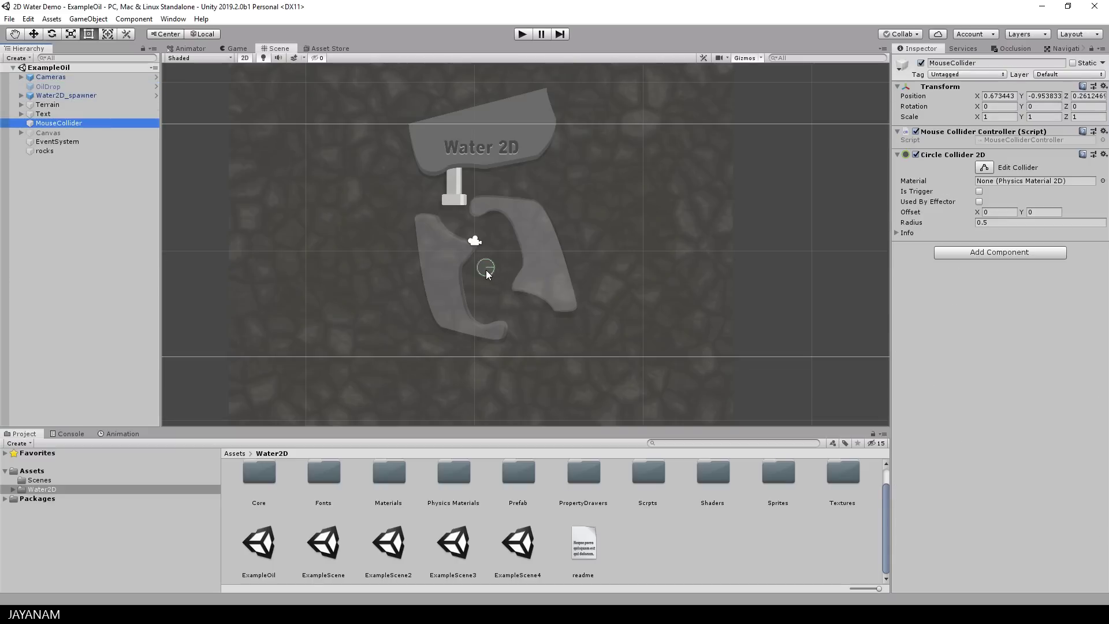
{"action": "left_click", "coordinate": [523, 34]}
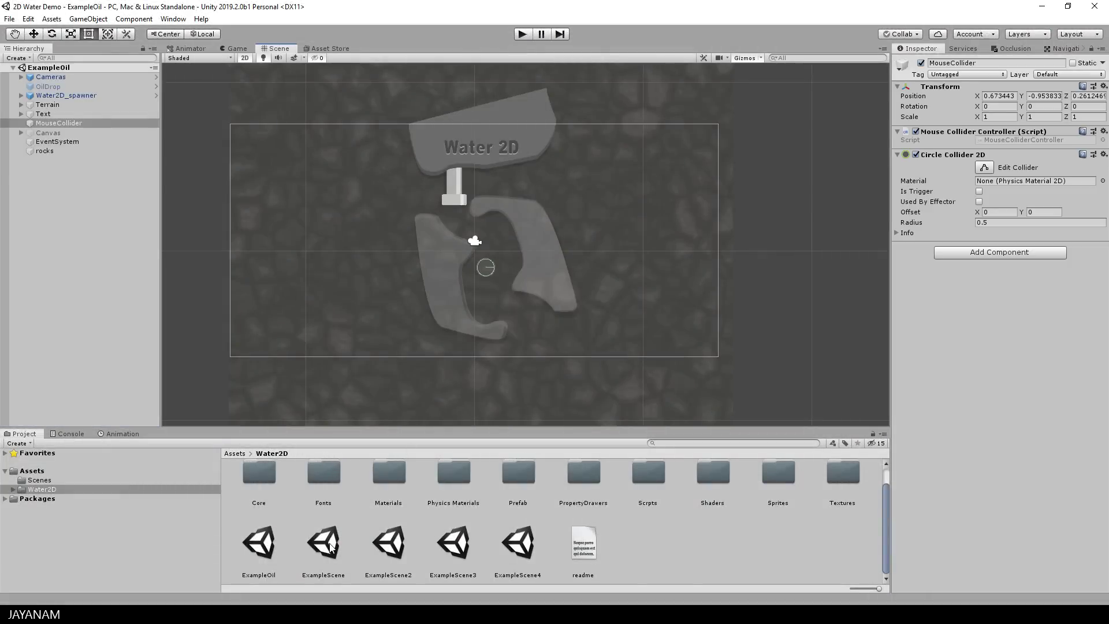
Open and run ExampleScene, then open, run and stop ExampleScene2
{"action": "double_click", "coordinate": [323, 543]}
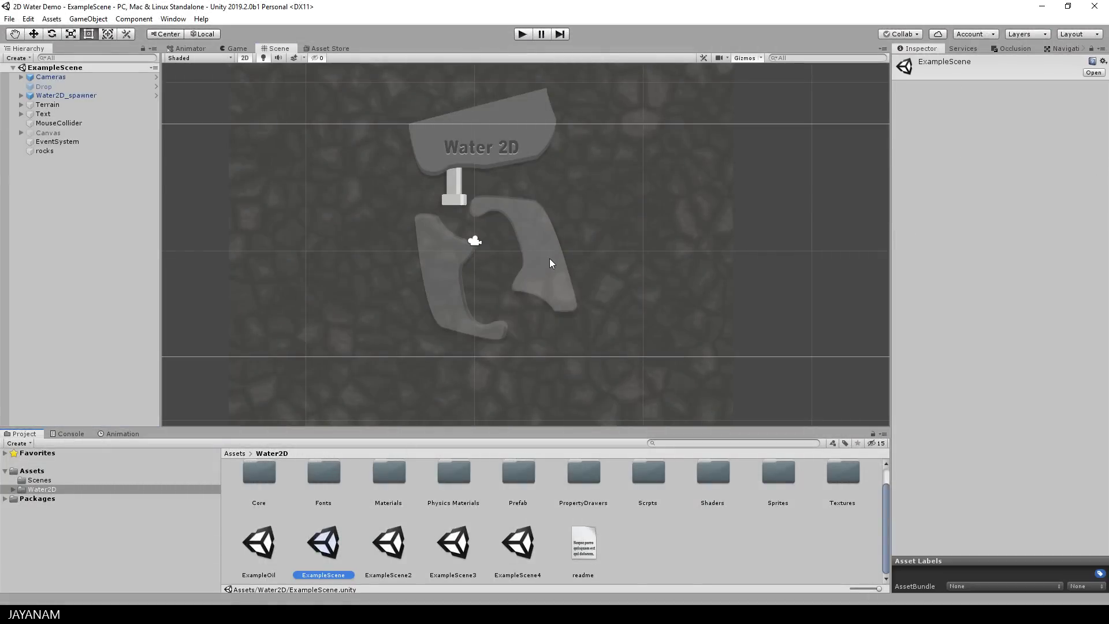
{"action": "left_click", "coordinate": [523, 34]}
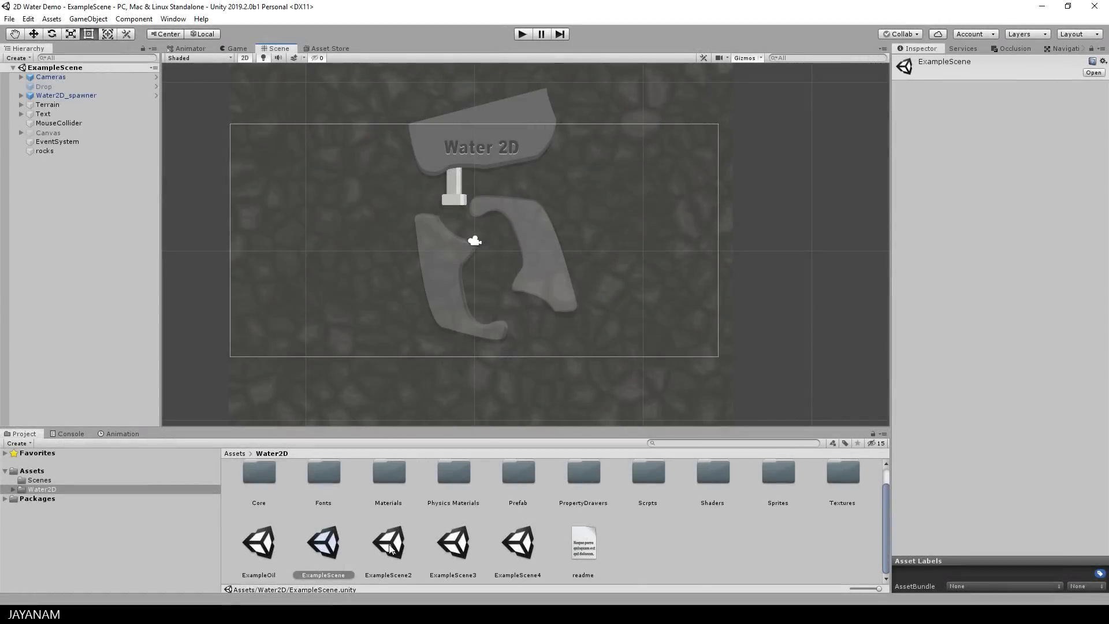
{"action": "double_click", "coordinate": [390, 549]}
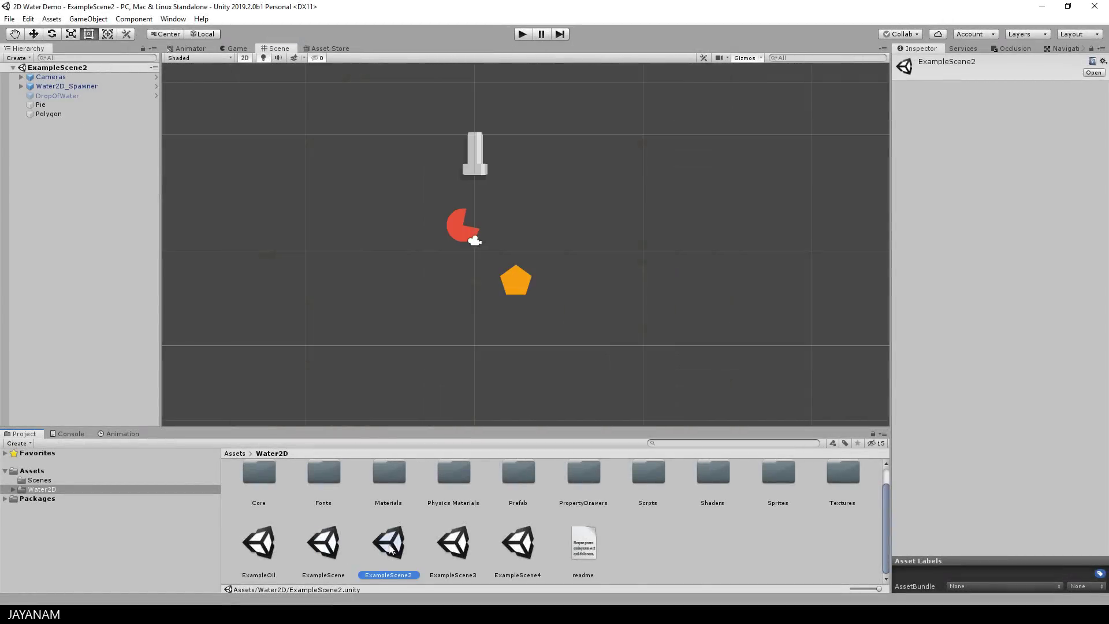
{"action": "left_click", "coordinate": [522, 35]}
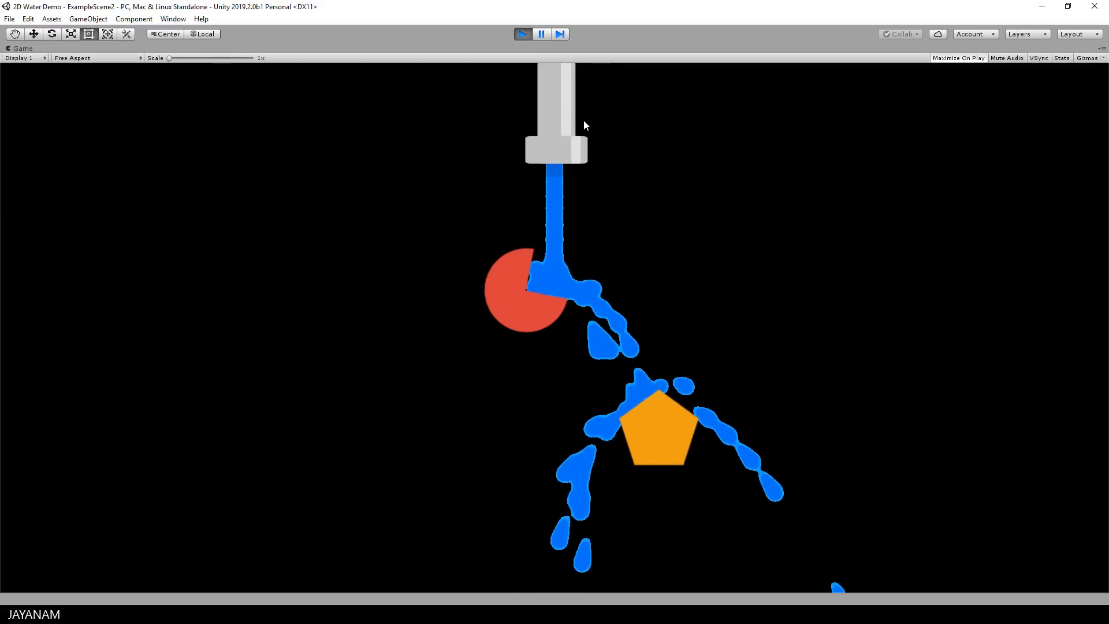
{"action": "left_click", "coordinate": [523, 34]}
Open ExampleScene3, run it, and stop it
{"action": "double_click", "coordinate": [453, 543]}
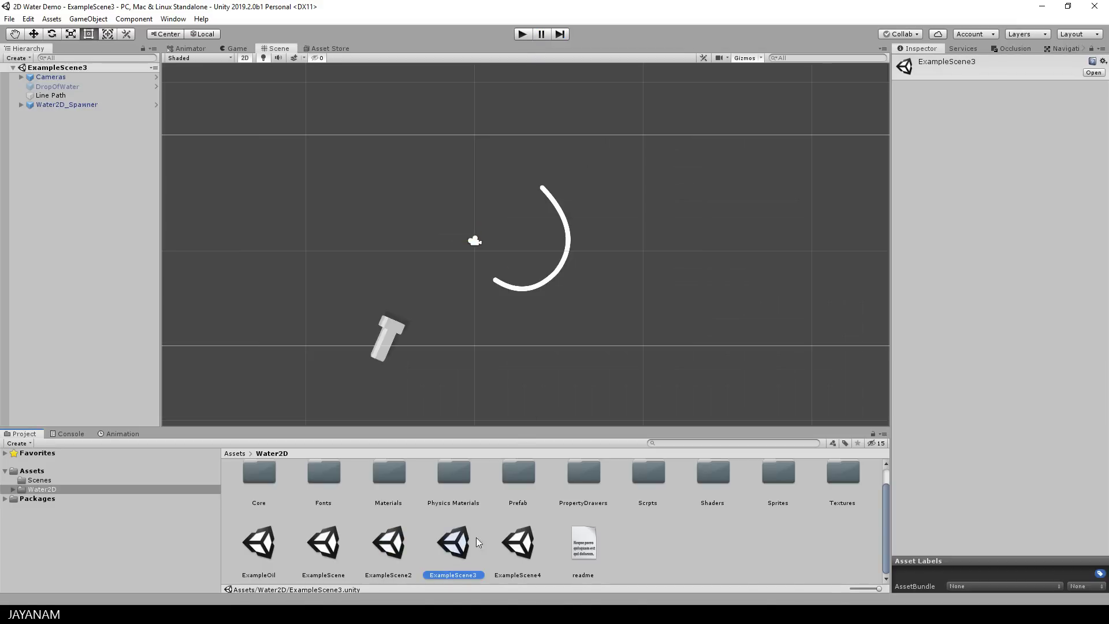
{"action": "left_click", "coordinate": [522, 34]}
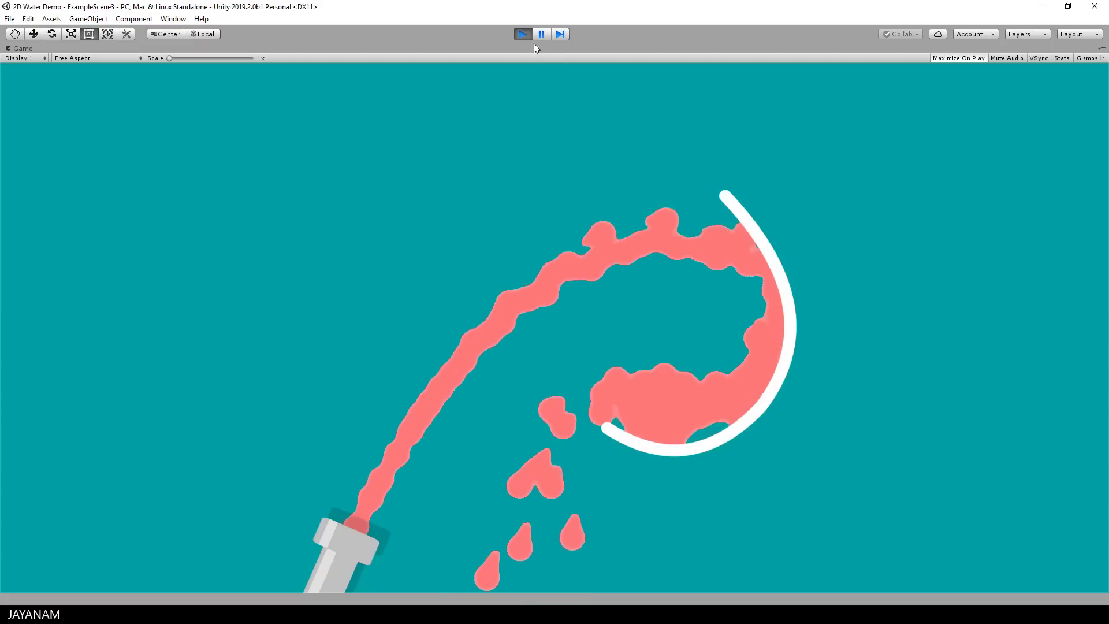
{"action": "left_click", "coordinate": [522, 33]}
Open ExampleScene4, run it, and stop it
{"action": "left_click", "coordinate": [518, 538]}
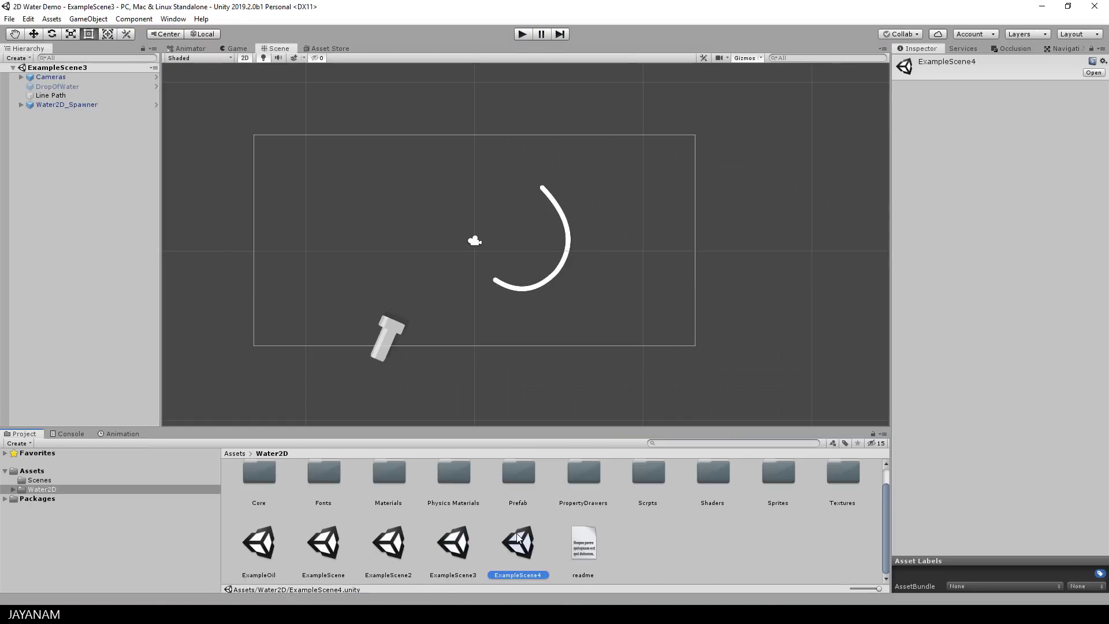
{"action": "double_click", "coordinate": [518, 538]}
{"action": "left_click", "coordinate": [523, 34]}
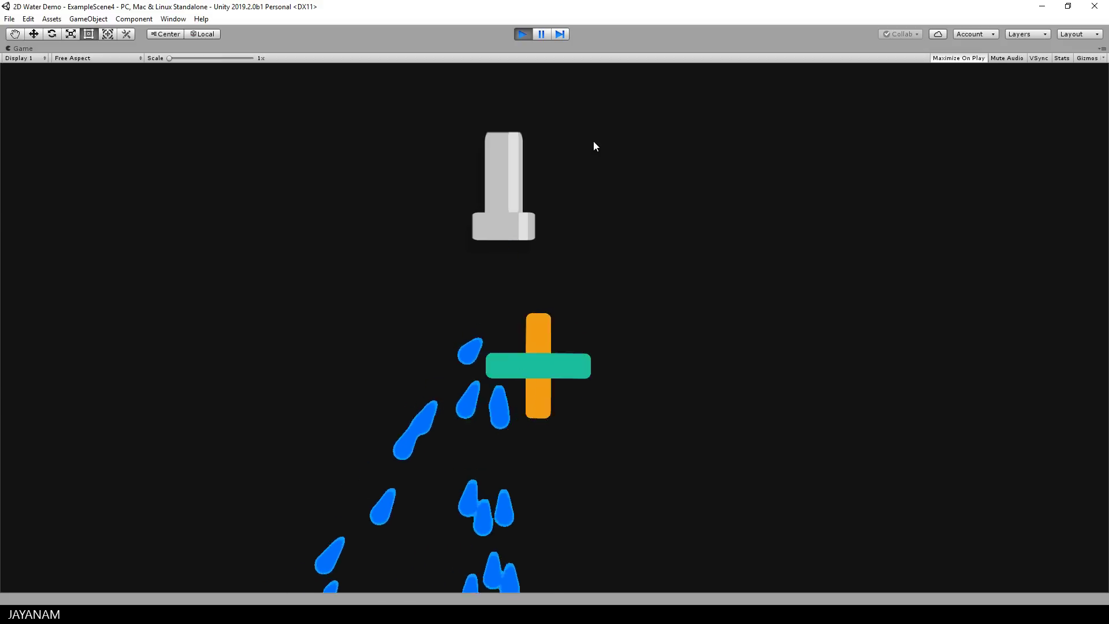
{"action": "left_click", "coordinate": [522, 33]}
Review the Rounded Rectangle cross's components, then show the Scenes folder with SampleScene
{"action": "left_click", "coordinate": [468, 259]}
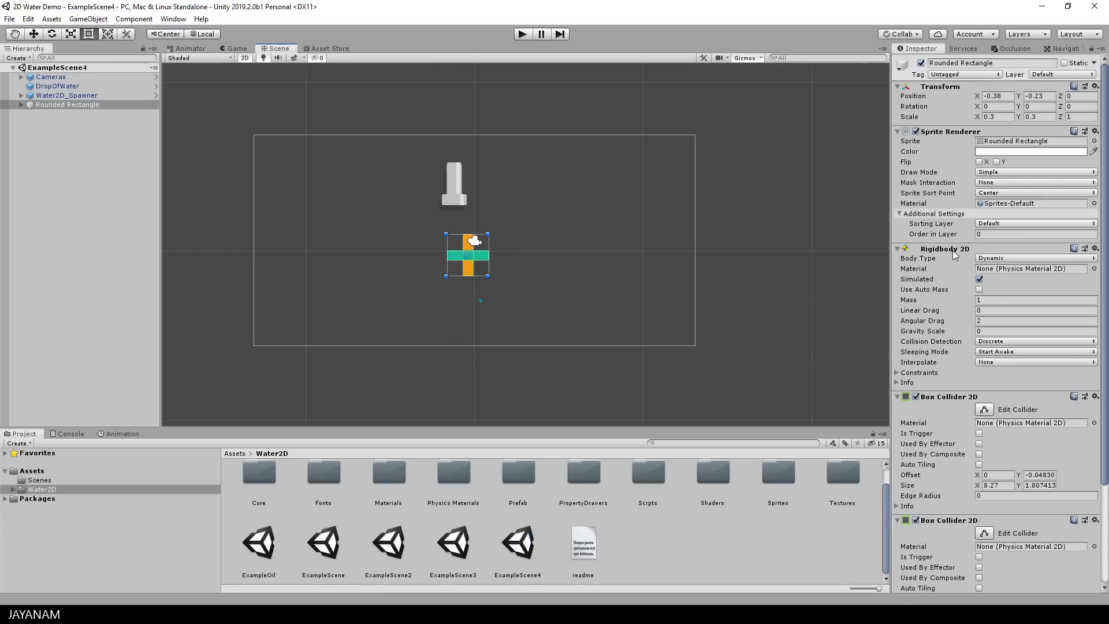
{"action": "scroll", "coordinate": [952, 251], "scroll_direction": "down", "scroll_amount": 4}
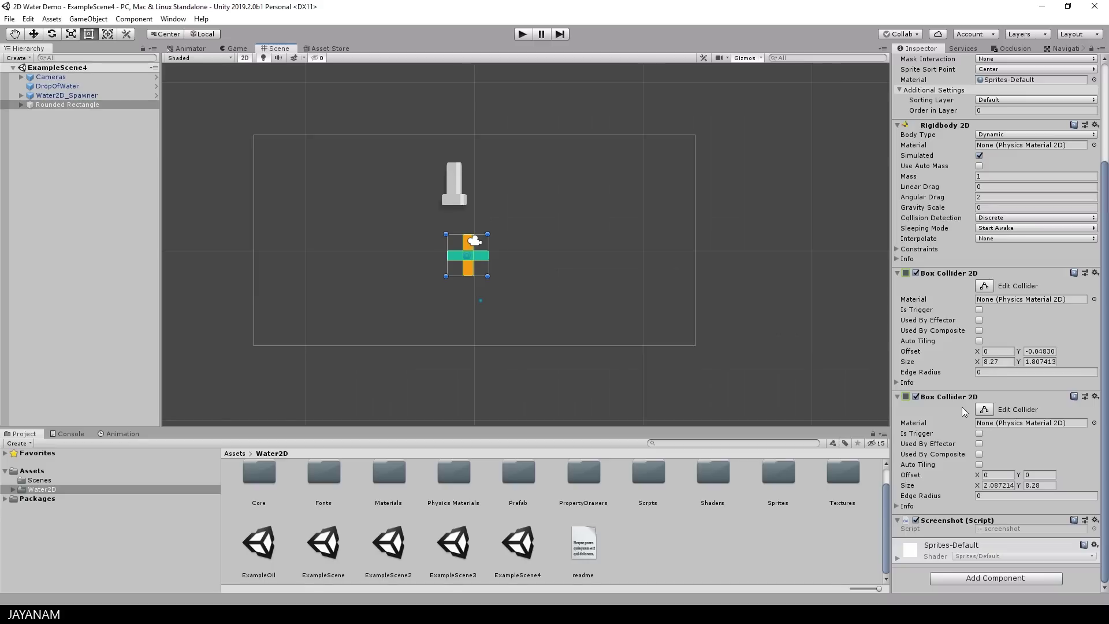
{"action": "scroll", "coordinate": [961, 406], "scroll_direction": "up", "scroll_amount": 4}
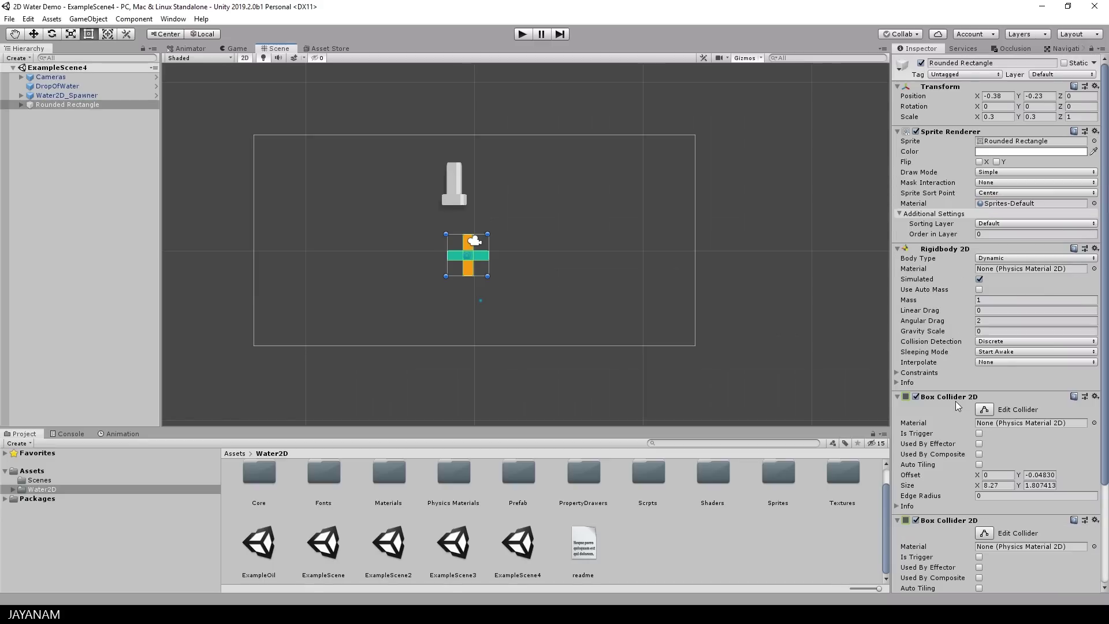
{"action": "left_click", "coordinate": [31, 479]}
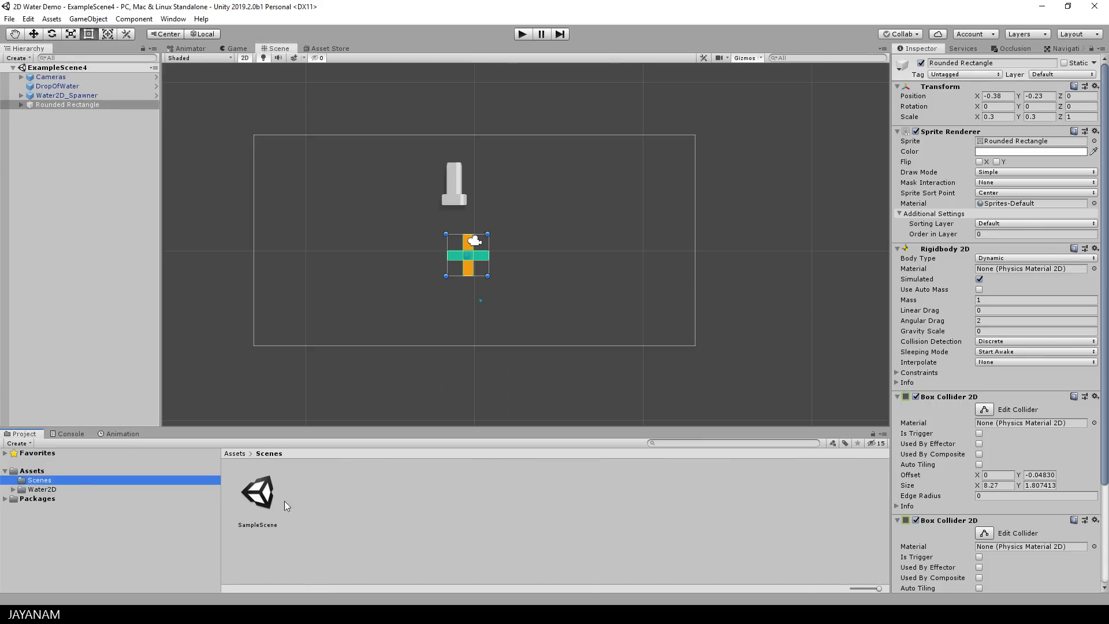
{"action": "double_click", "coordinate": [257, 501]}
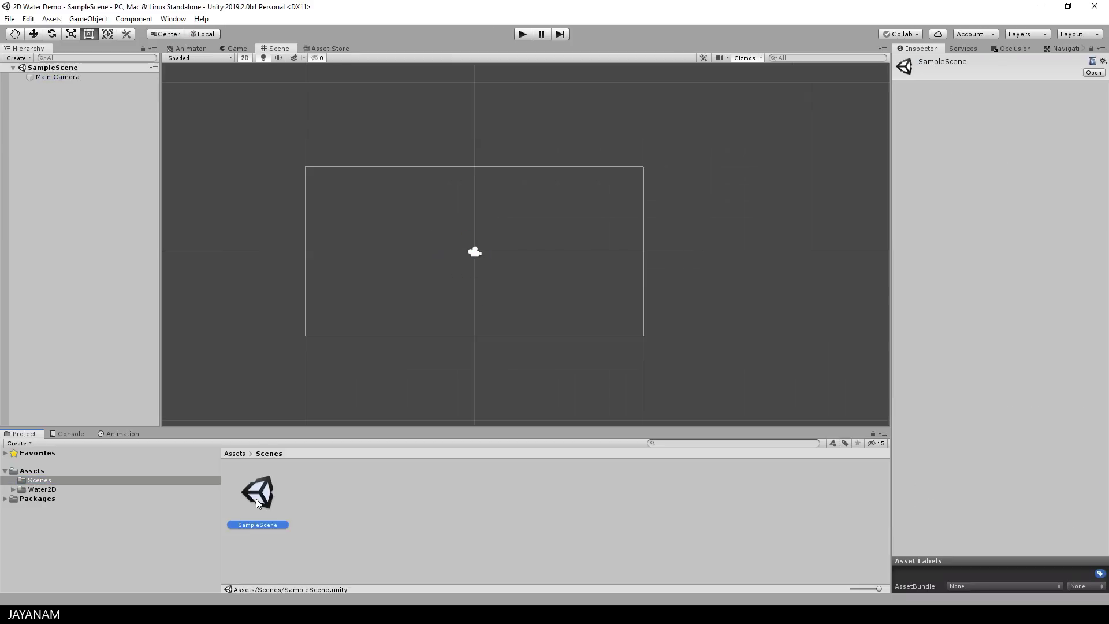
{"action": "left_click", "coordinate": [45, 491]}
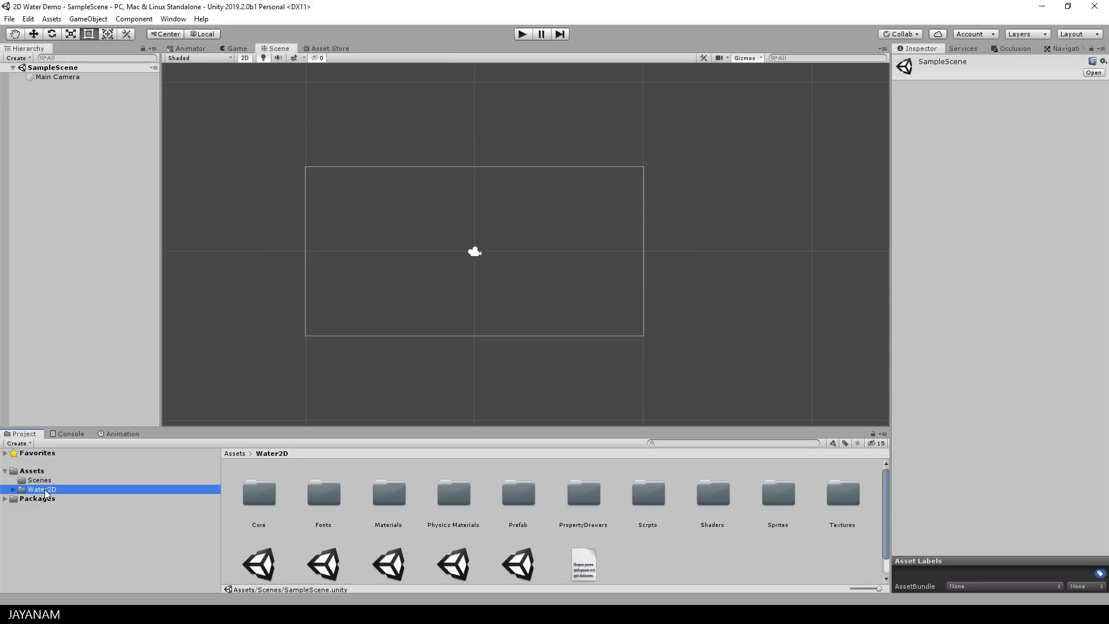
{"action": "double_click", "coordinate": [518, 506]}
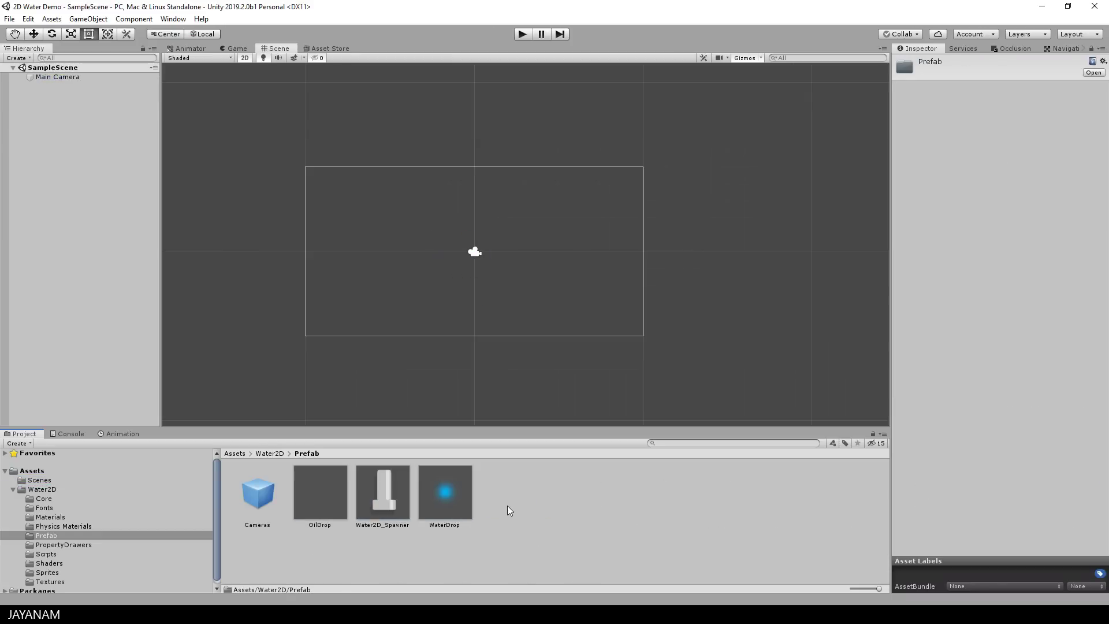
{"action": "left_click", "coordinate": [44, 77]}
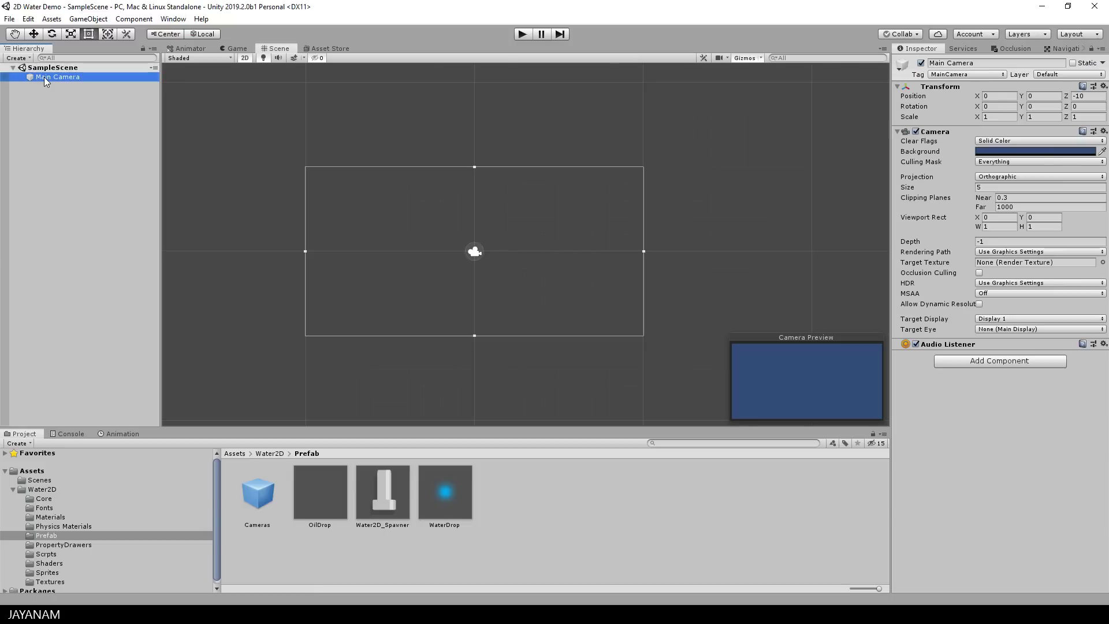
{"action": "key", "text": "Delete"}
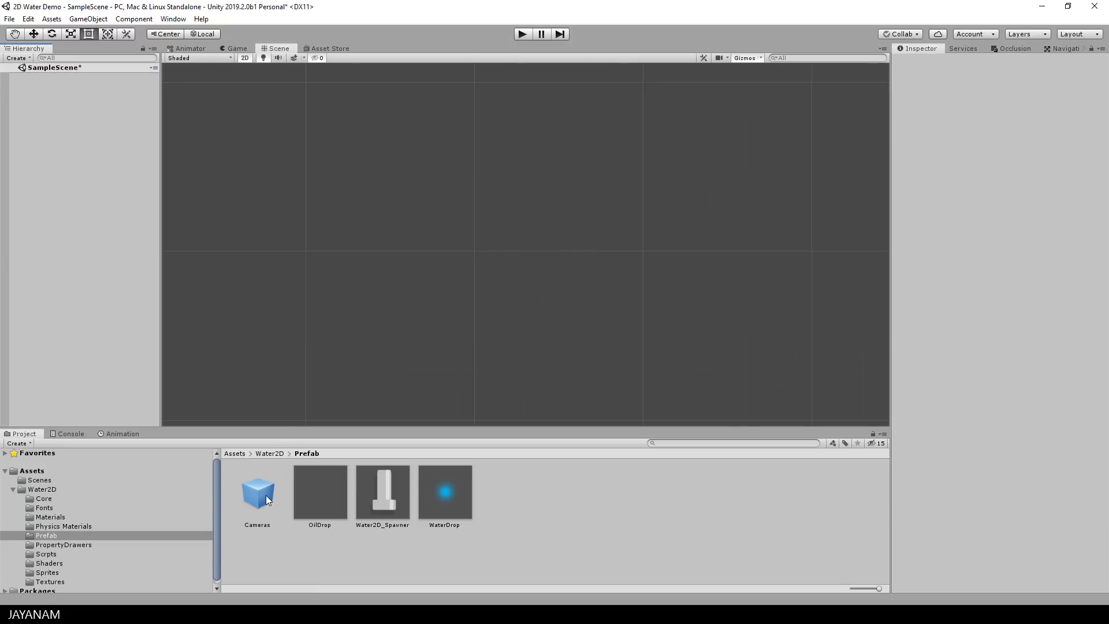
{"action": "left_click_drag", "start_coordinate": [268, 500], "coordinate": [48, 85]}
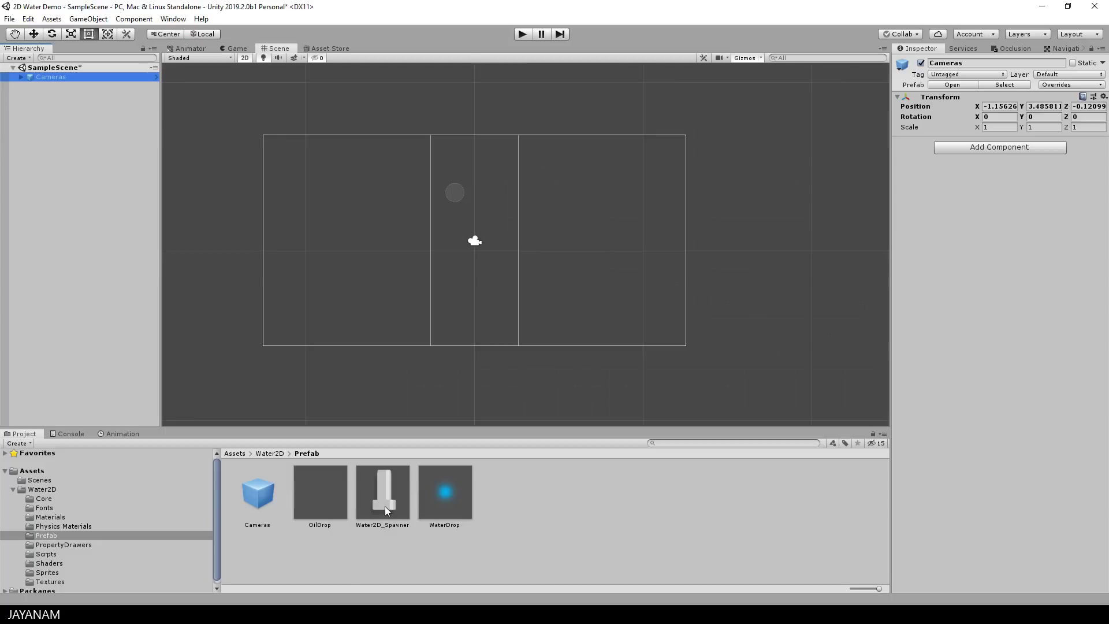
{"action": "left_click_drag", "start_coordinate": [384, 506], "coordinate": [77, 119]}
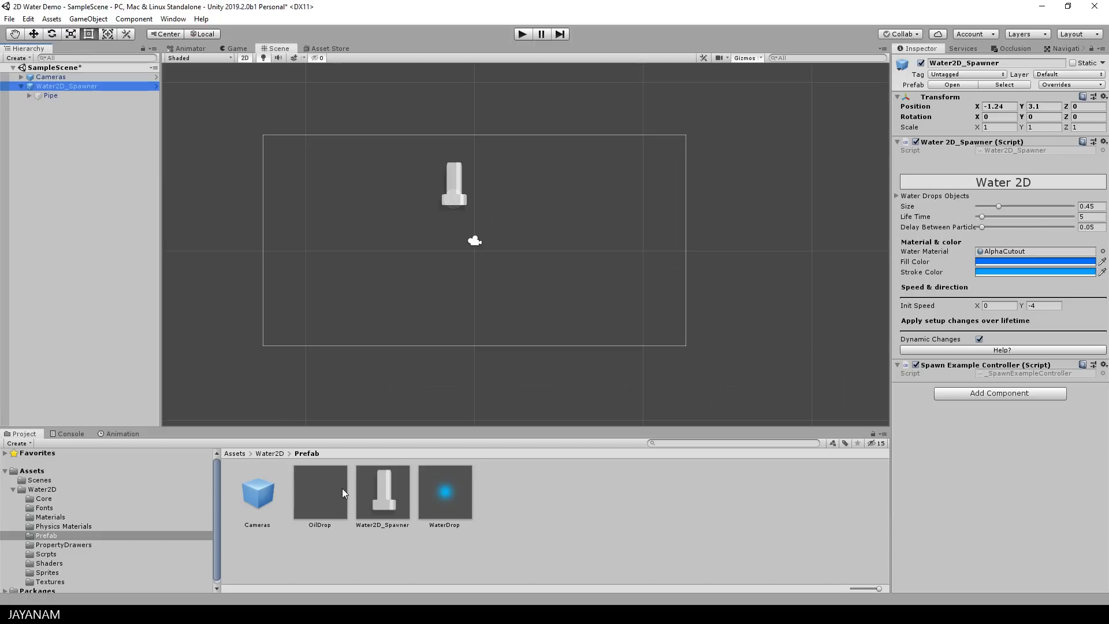
Place a WaterDrop prefab object in the scene and deactivate it
{"action": "left_click", "coordinate": [448, 498]}
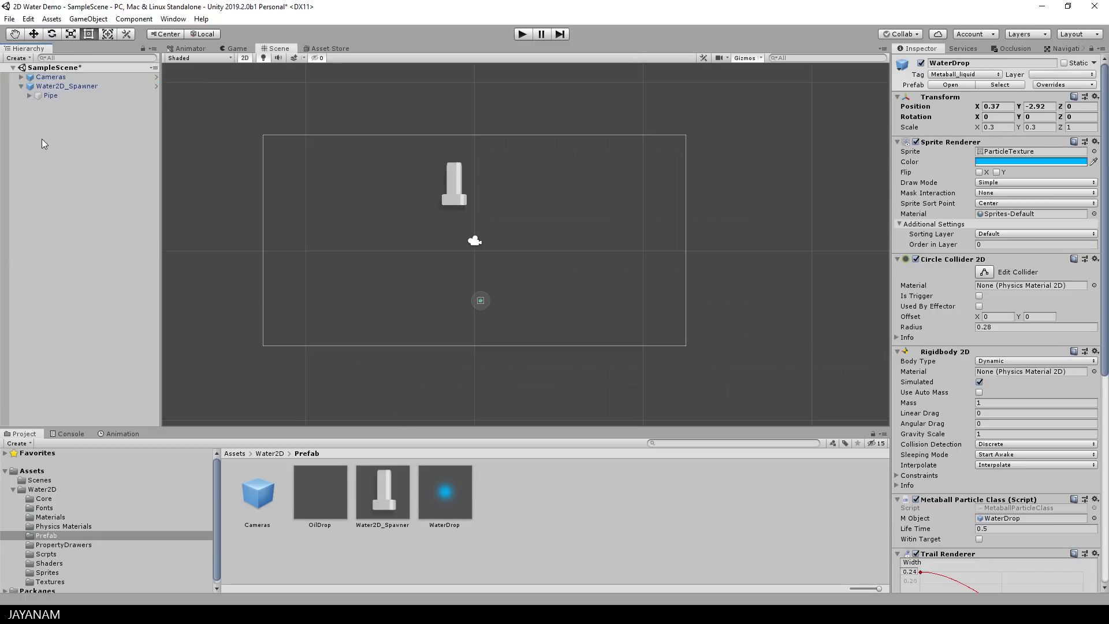
{"action": "left_click_drag", "start_coordinate": [42, 139], "coordinate": [42, 139]}
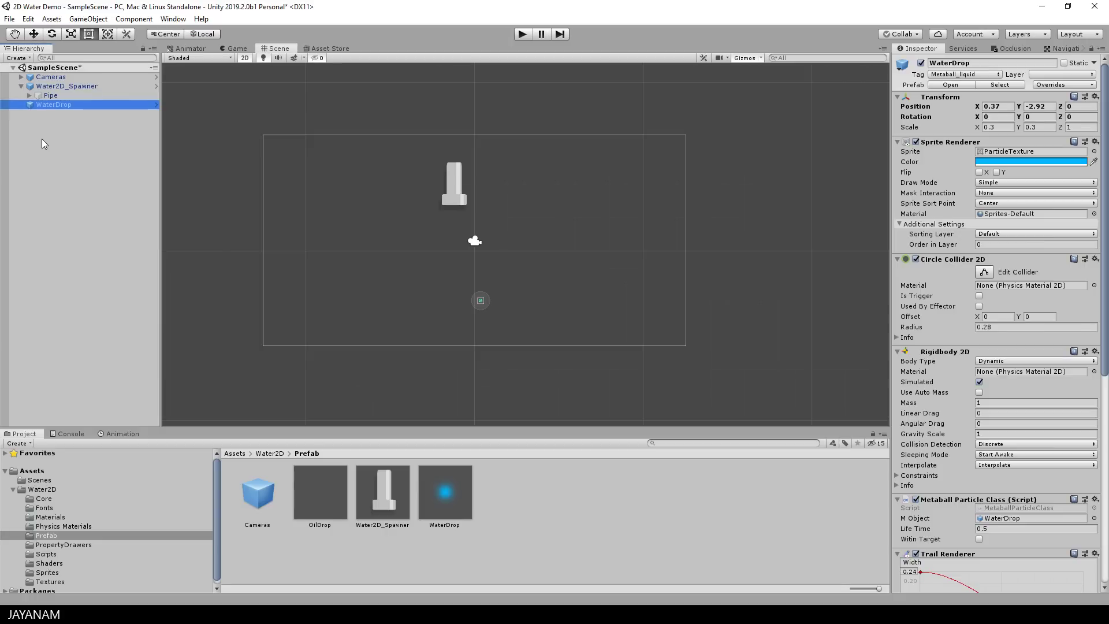
{"action": "left_click", "coordinate": [921, 63]}
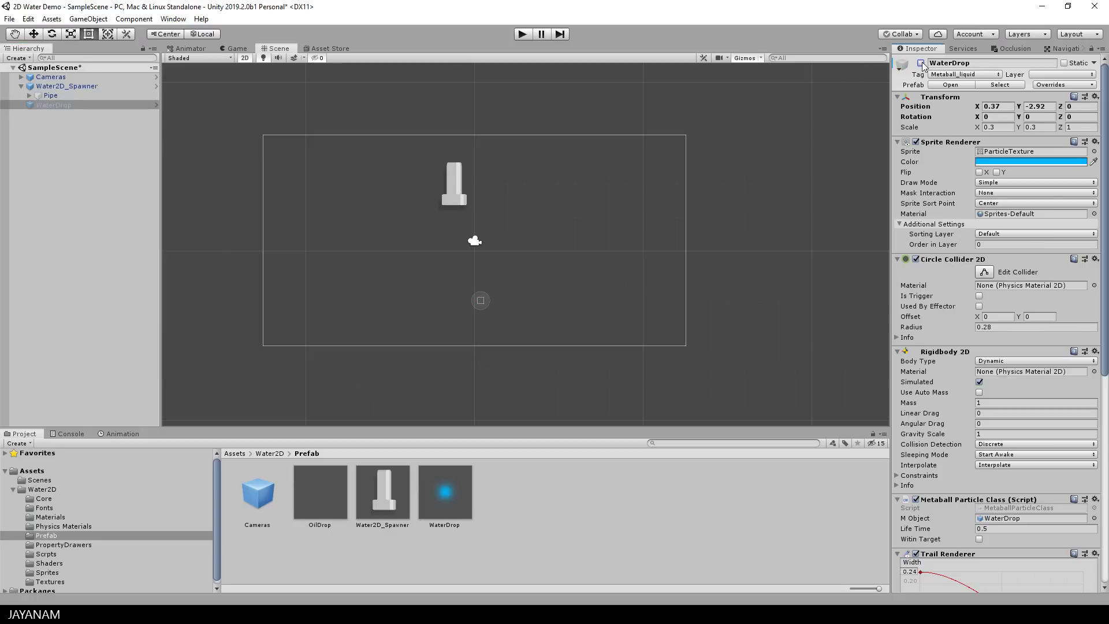
Assign the scene's WaterDrop as Element 0 of Water2D_Spawner's Water Drops Objects
{"action": "left_click", "coordinate": [65, 86]}
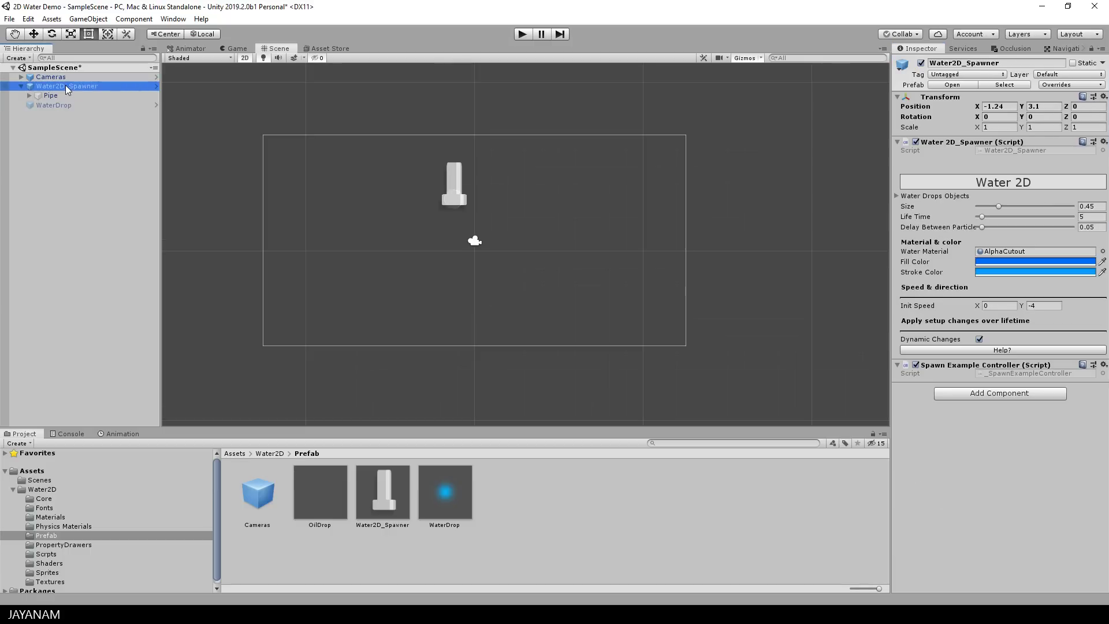
{"action": "left_click", "coordinate": [897, 196]}
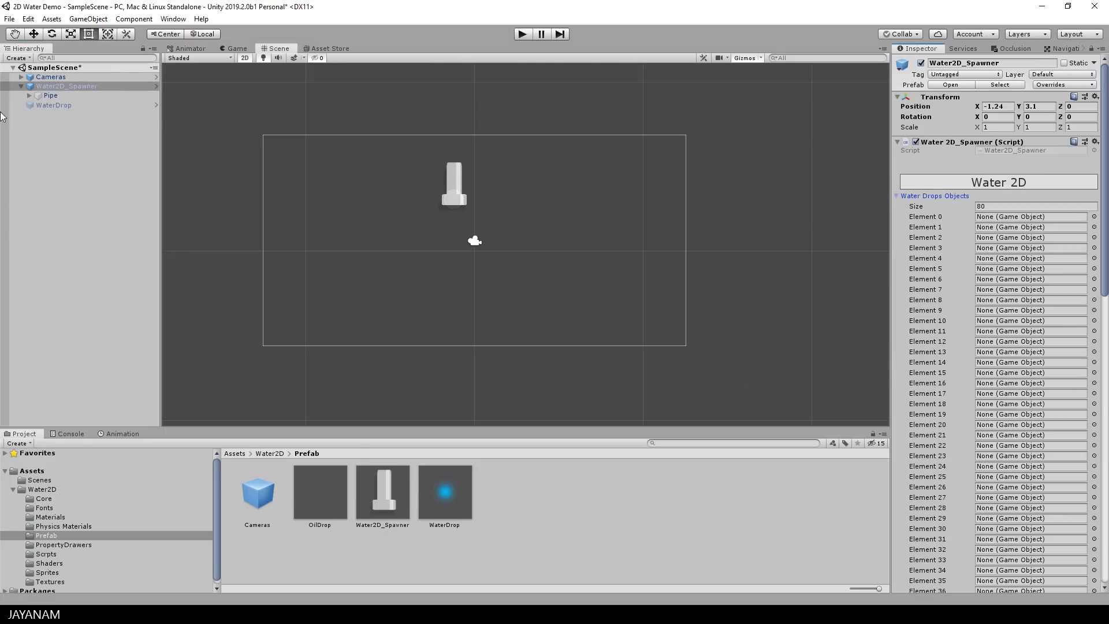
{"action": "left_click_drag", "start_coordinate": [39, 105], "coordinate": [989, 220]}
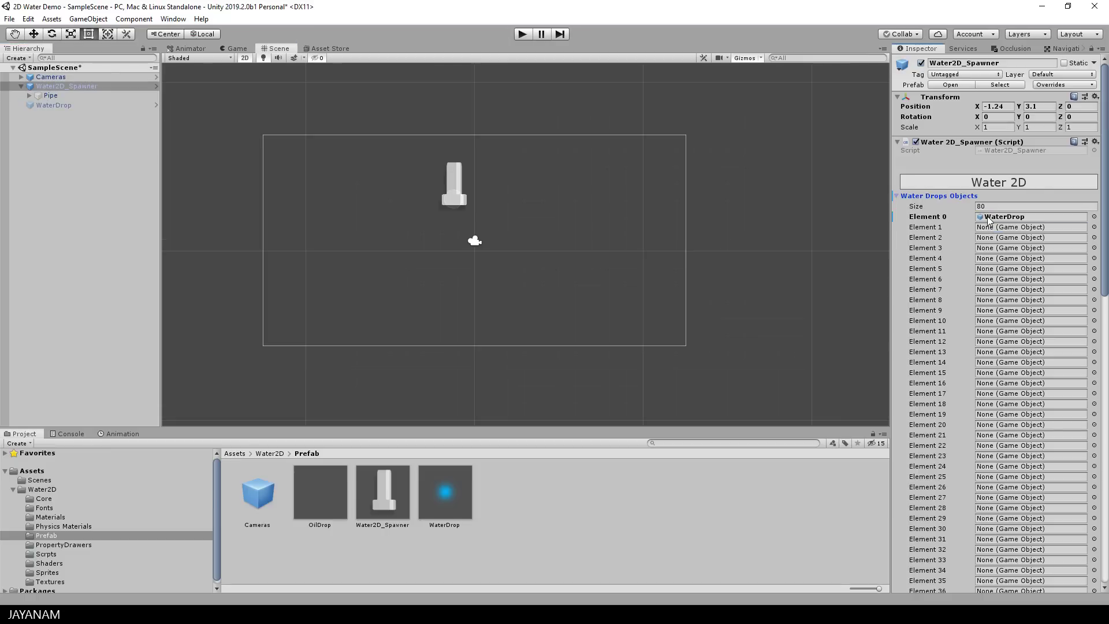
Test-run the scene, collapse the Water Drops Objects list, and browse the Water2D Sprites folder
{"action": "left_click", "coordinate": [523, 34]}
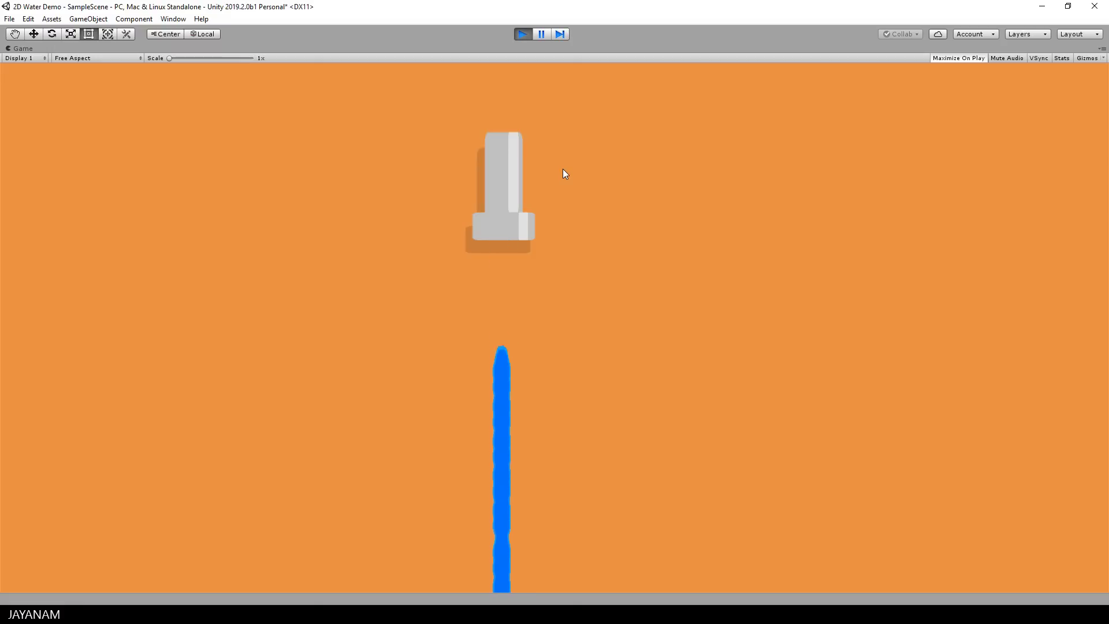
{"action": "left_click", "coordinate": [523, 36]}
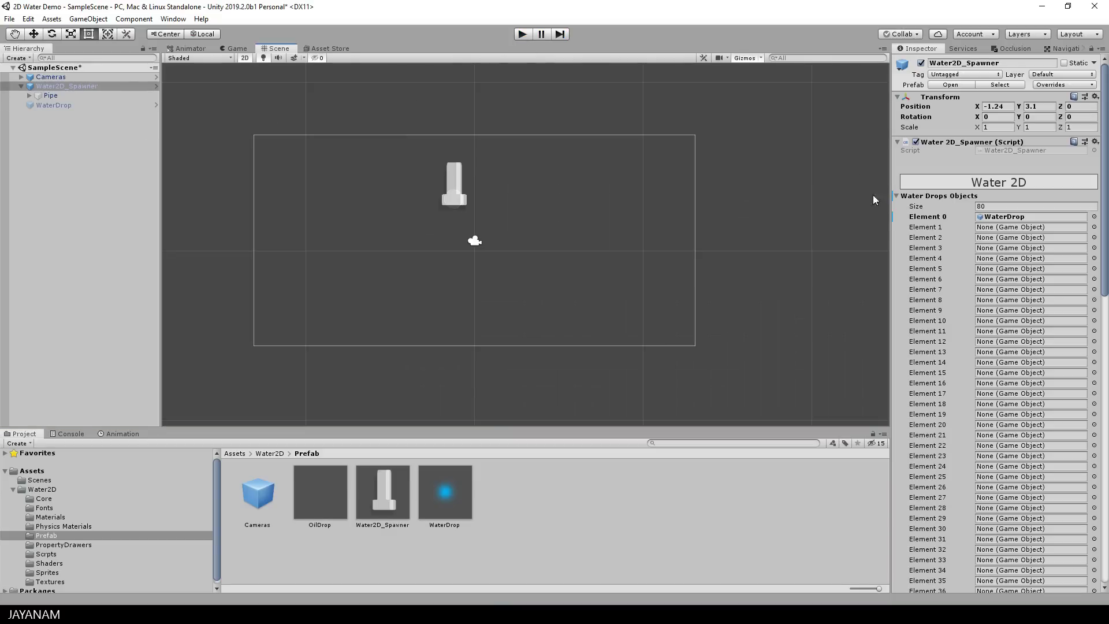
{"action": "left_click", "coordinate": [897, 197]}
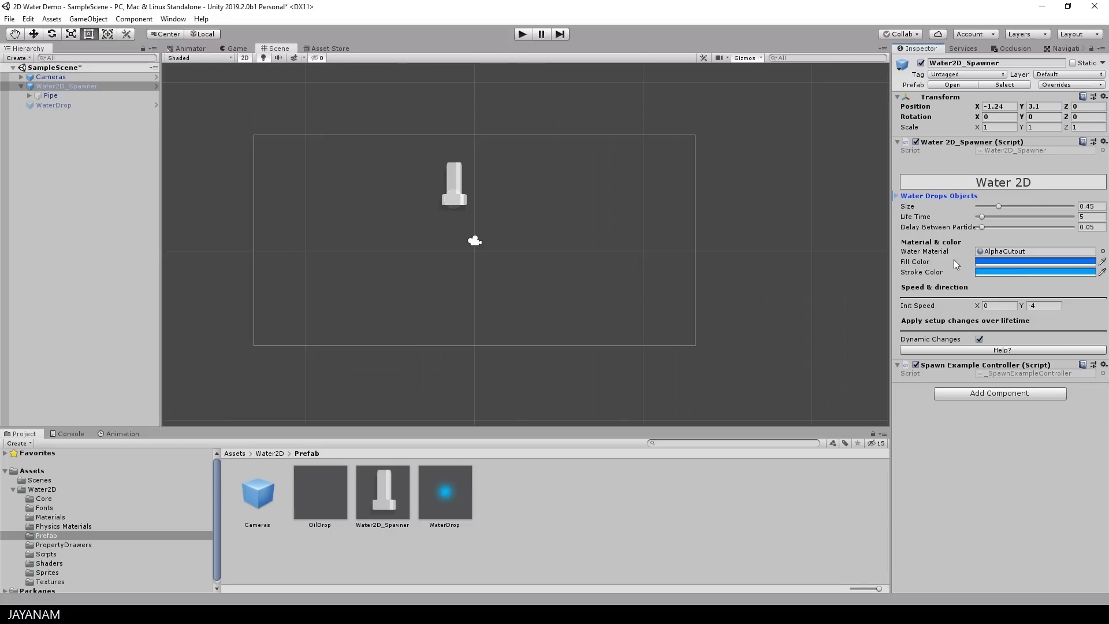
{"action": "left_click", "coordinate": [46, 573]}
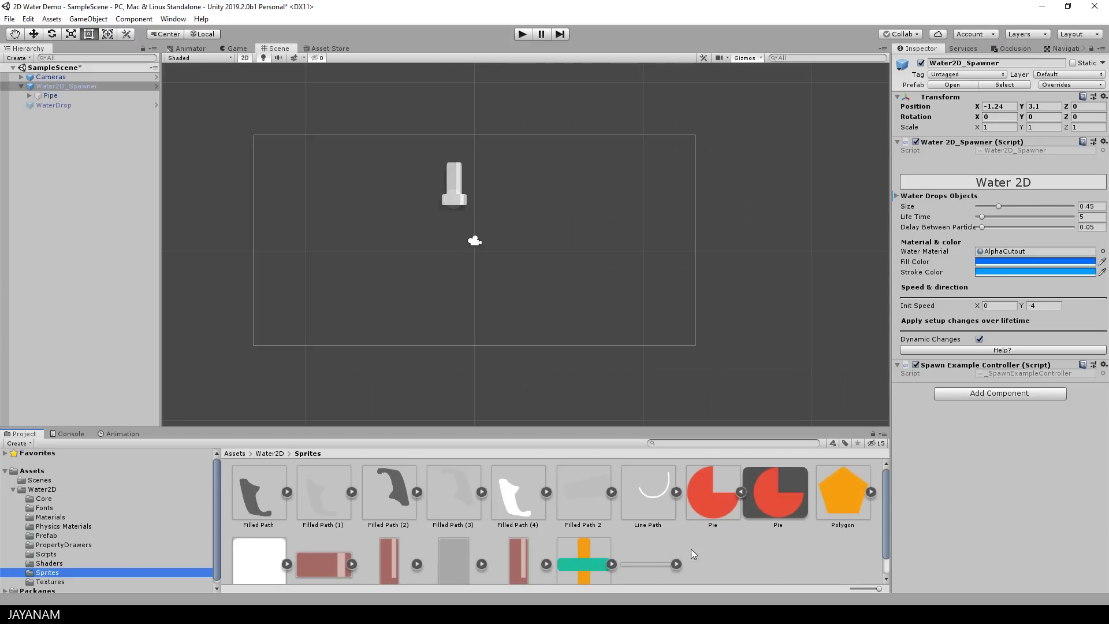
Drag the Pie sprite into the scene below the pipe and zoom in on it
{"action": "left_click_drag", "start_coordinate": [711, 504], "coordinate": [449, 257]}
{"action": "scroll", "coordinate": [470, 287], "scroll_direction": "up", "scroll_amount": 2}
{"action": "scroll", "coordinate": [468, 284], "scroll_direction": "up", "scroll_amount": 3}
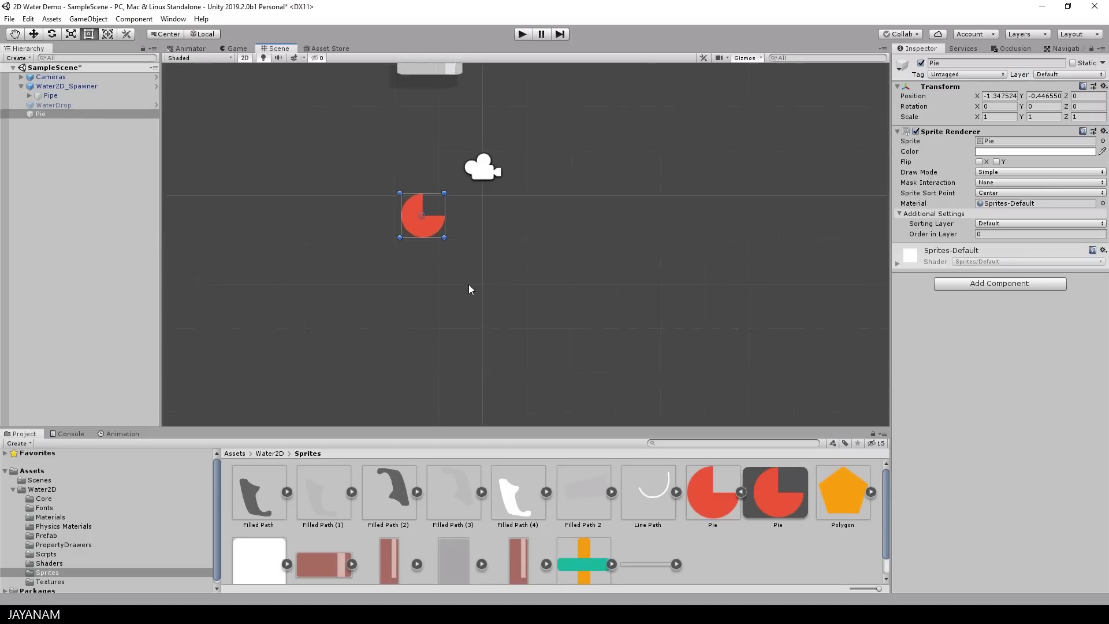
{"action": "middle_click_drag", "start_coordinate": [469, 284], "coordinate": [545, 327]}
{"action": "scroll", "coordinate": [480, 365], "scroll_direction": "up", "scroll_amount": 1}
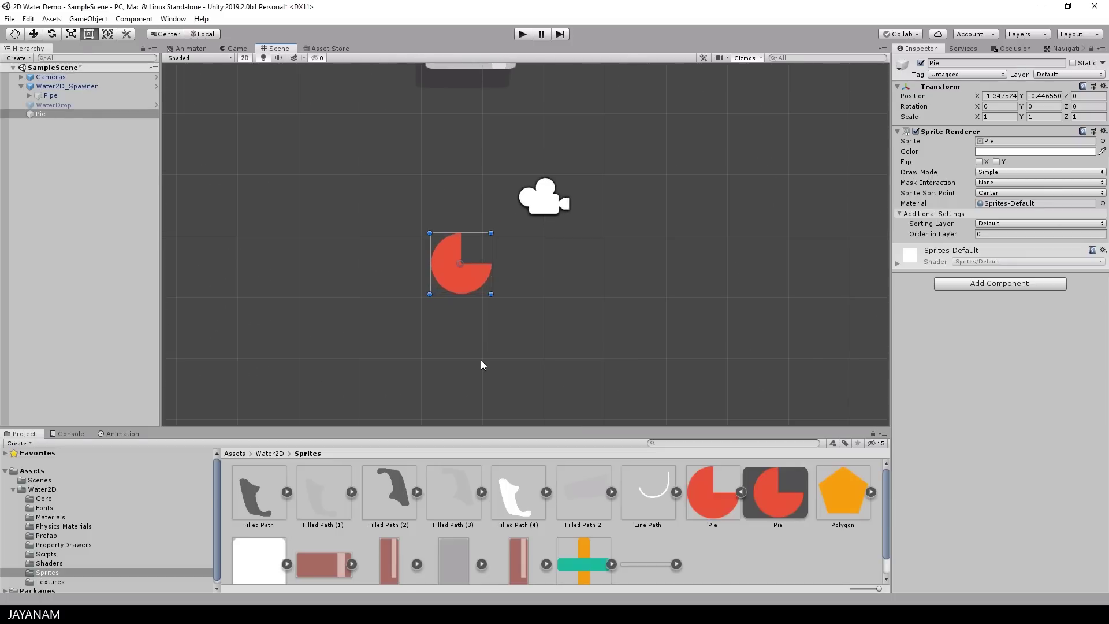
Add a Polygon Collider 2D to the pie and tilt it about 17 degrees
{"action": "left_click", "coordinate": [1005, 283]}
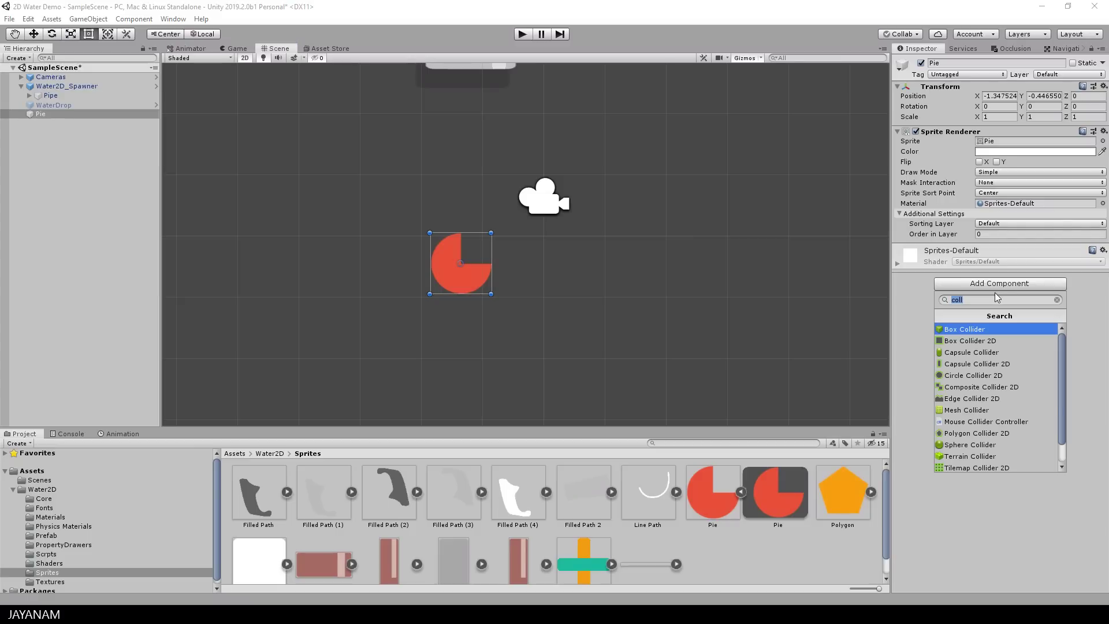
{"action": "type", "text": "poly"}
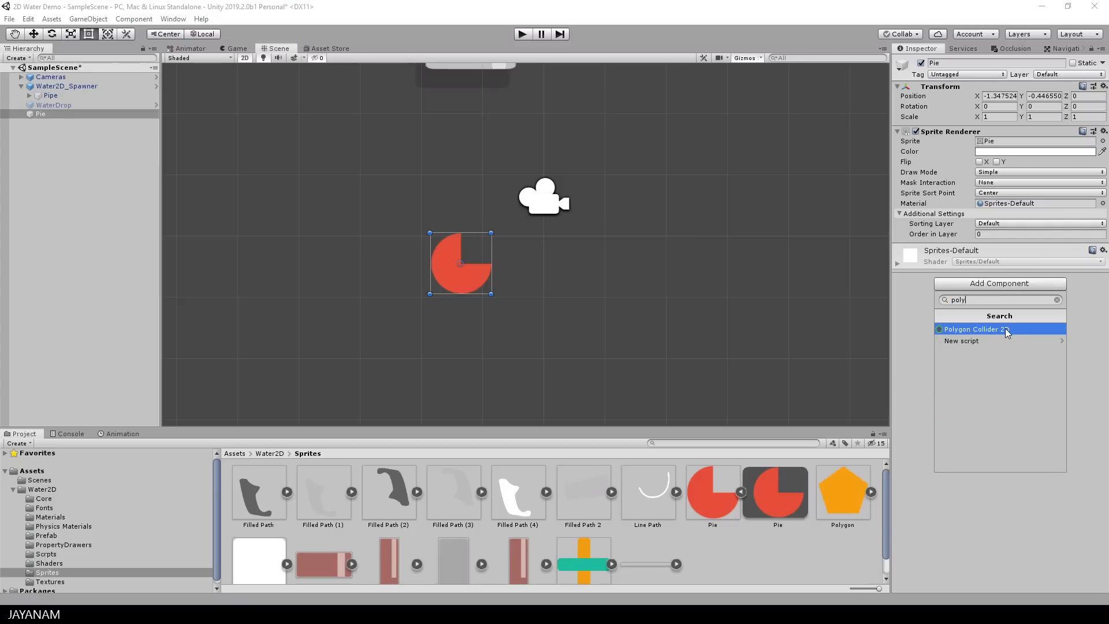
{"action": "left_click", "coordinate": [1006, 328]}
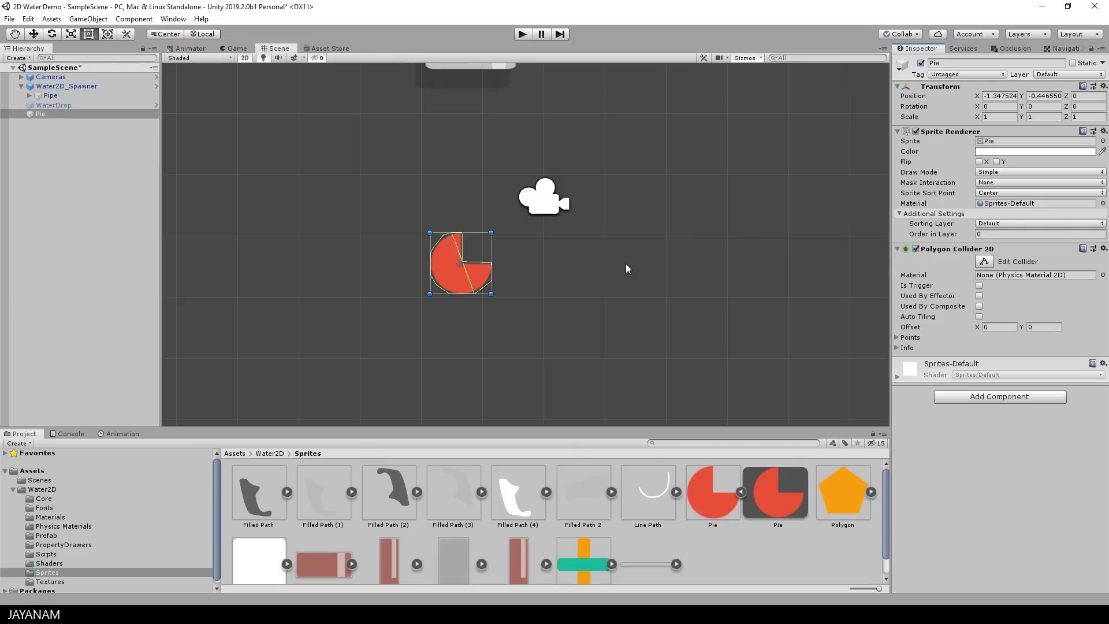
{"action": "left_click", "coordinate": [52, 35]}
{"action": "left_click_drag", "start_coordinate": [444, 217], "coordinate": [430, 223]}
{"action": "left_click", "coordinate": [522, 34]}
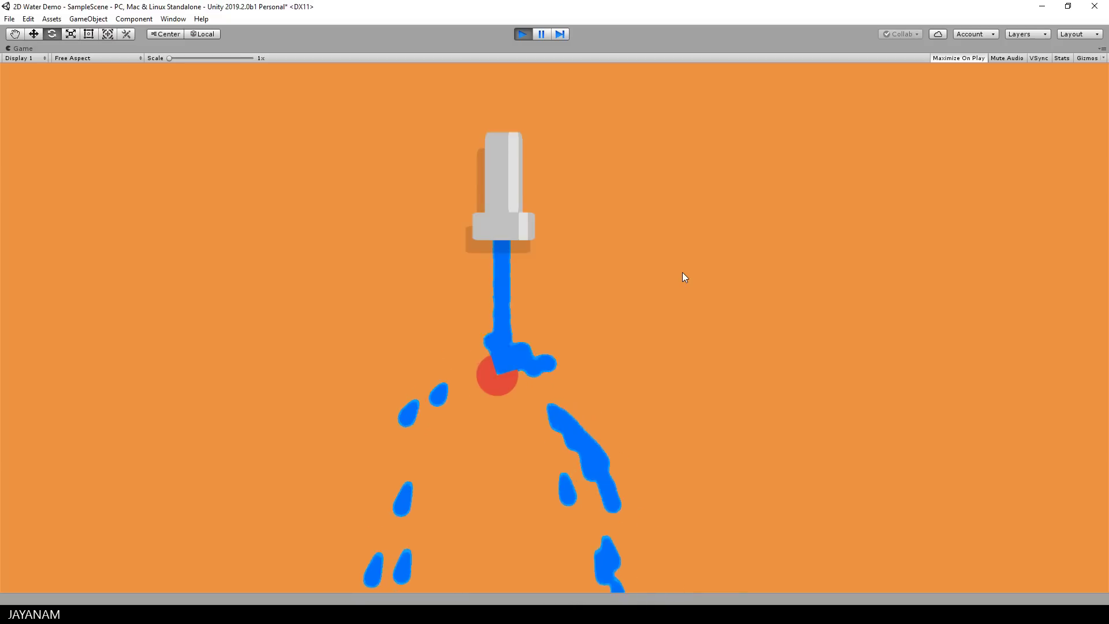
{"action": "left_click", "coordinate": [523, 34]}
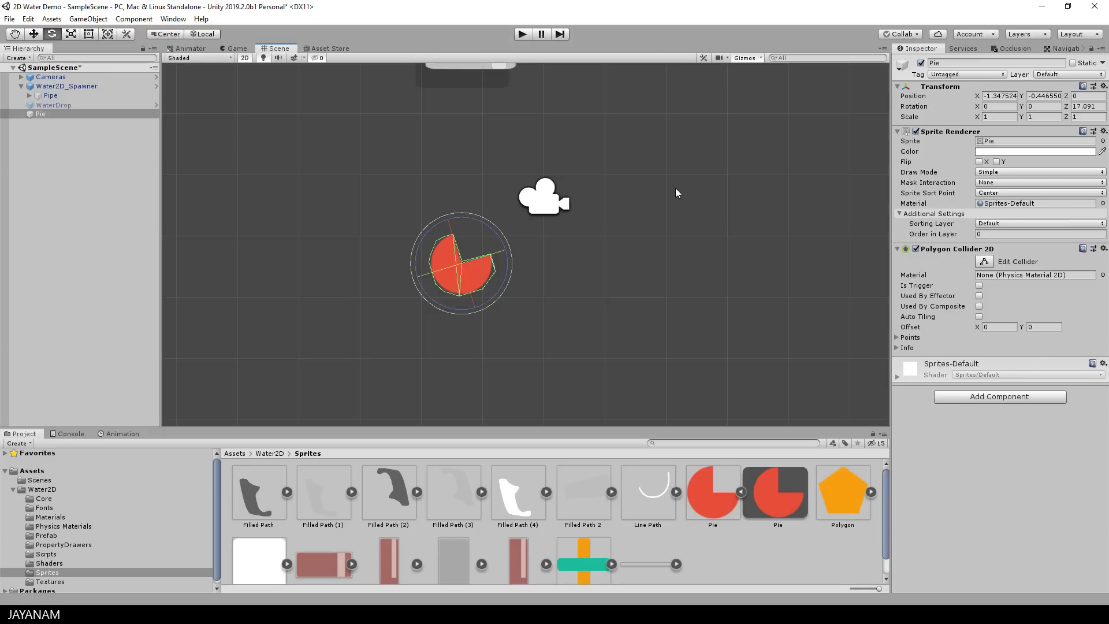
Open the ExampleOil scene from the Water2D folder, saving the sample scene's changes
{"action": "left_click", "coordinate": [13, 489]}
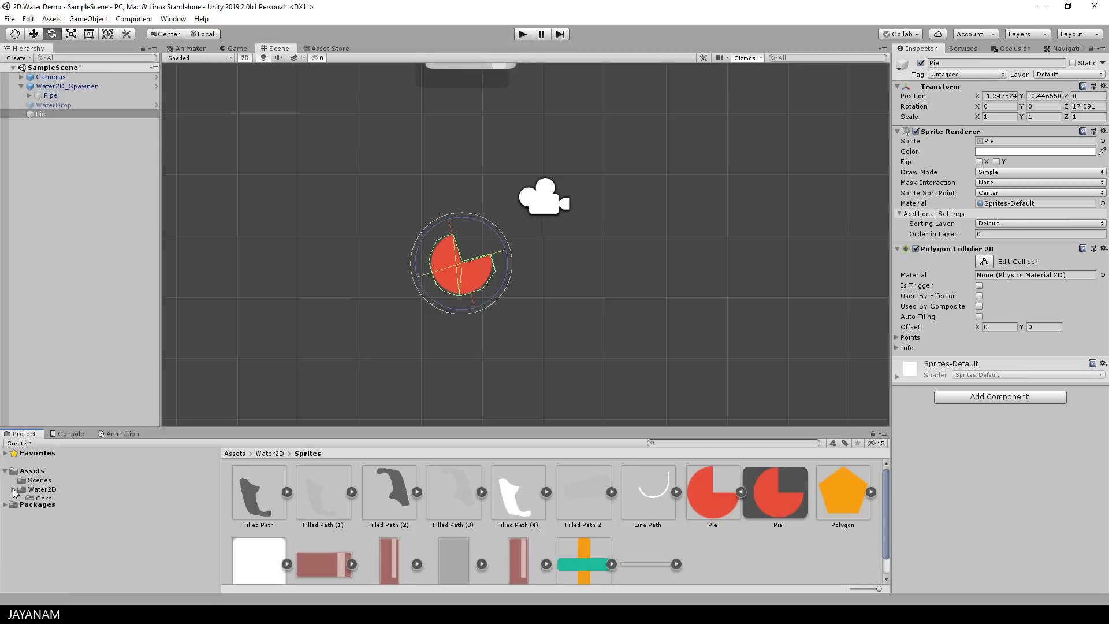
{"action": "left_click", "coordinate": [46, 491]}
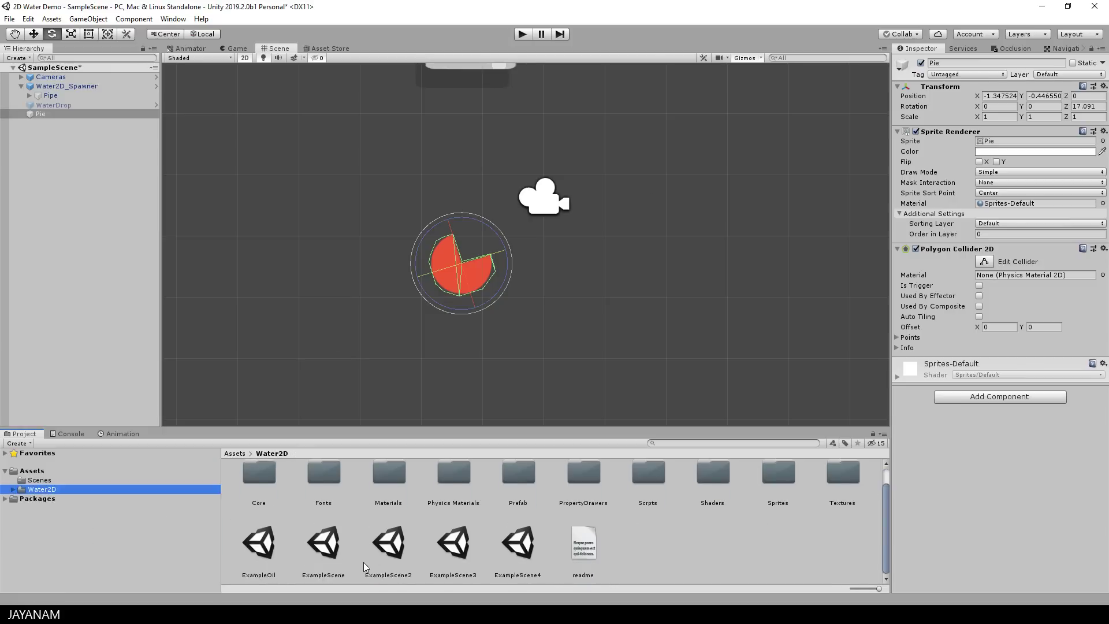
{"action": "double_click", "coordinate": [259, 543]}
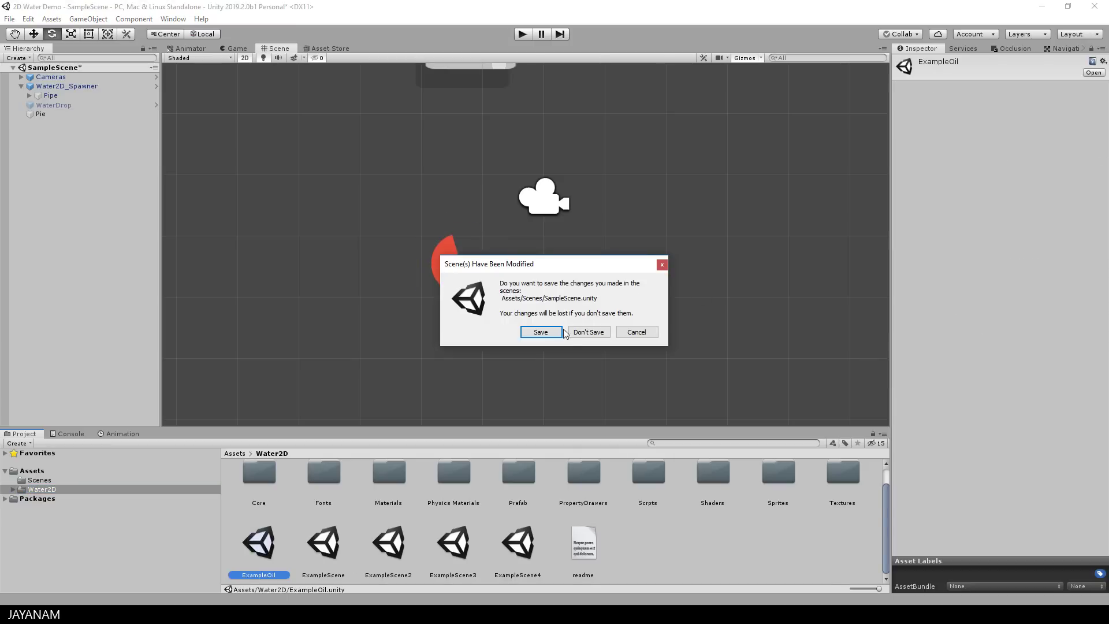
{"action": "left_click", "coordinate": [540, 333]}
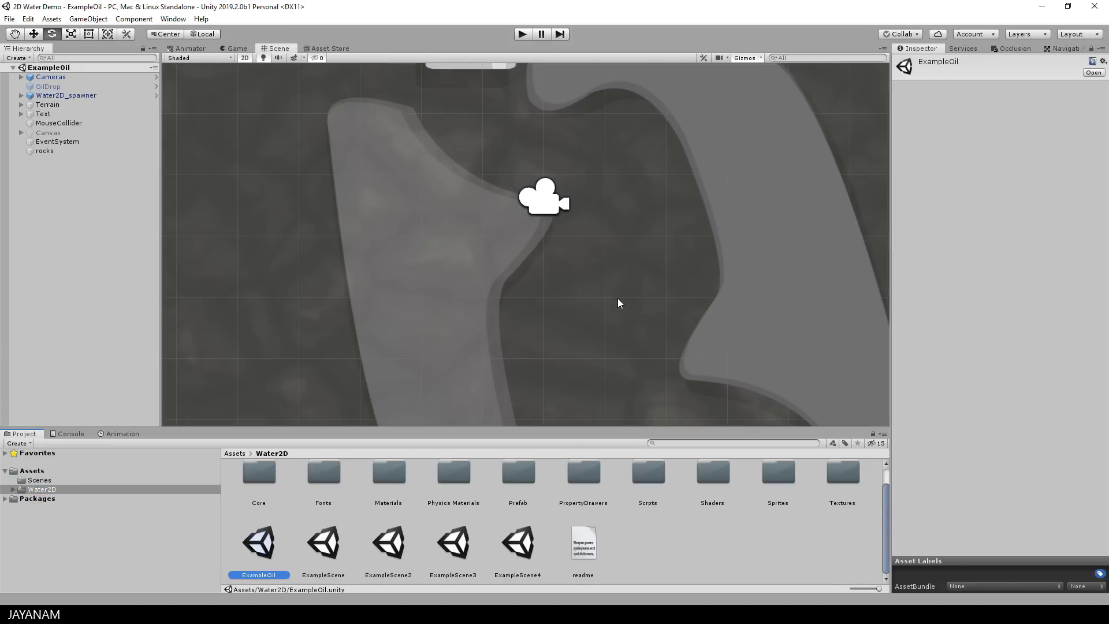
Centre the view, select the Water2D_spawner pipe, and rotate it clockwise
{"action": "scroll", "coordinate": [618, 302], "scroll_direction": "down", "scroll_amount": 10}
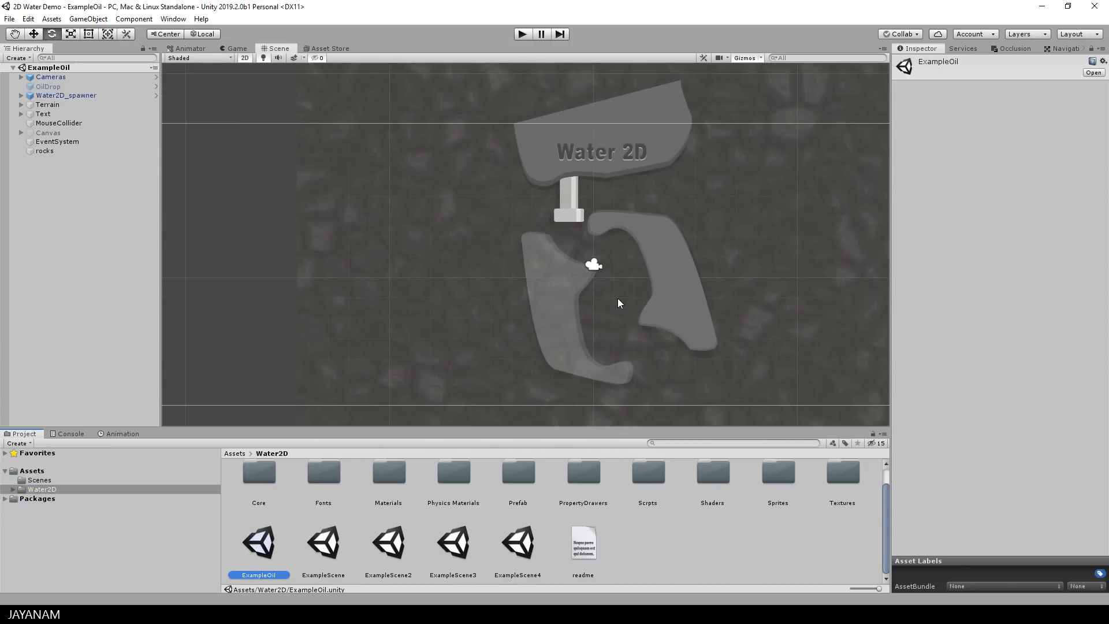
{"action": "middle_click_drag", "start_coordinate": [629, 230], "coordinate": [559, 257]}
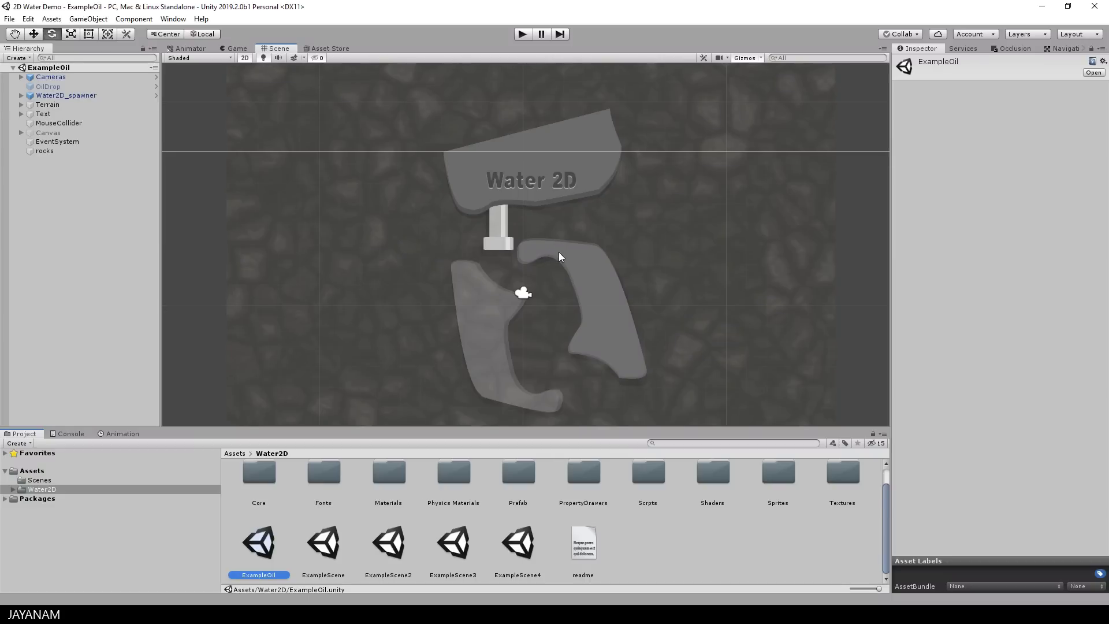
{"action": "left_click", "coordinate": [501, 229]}
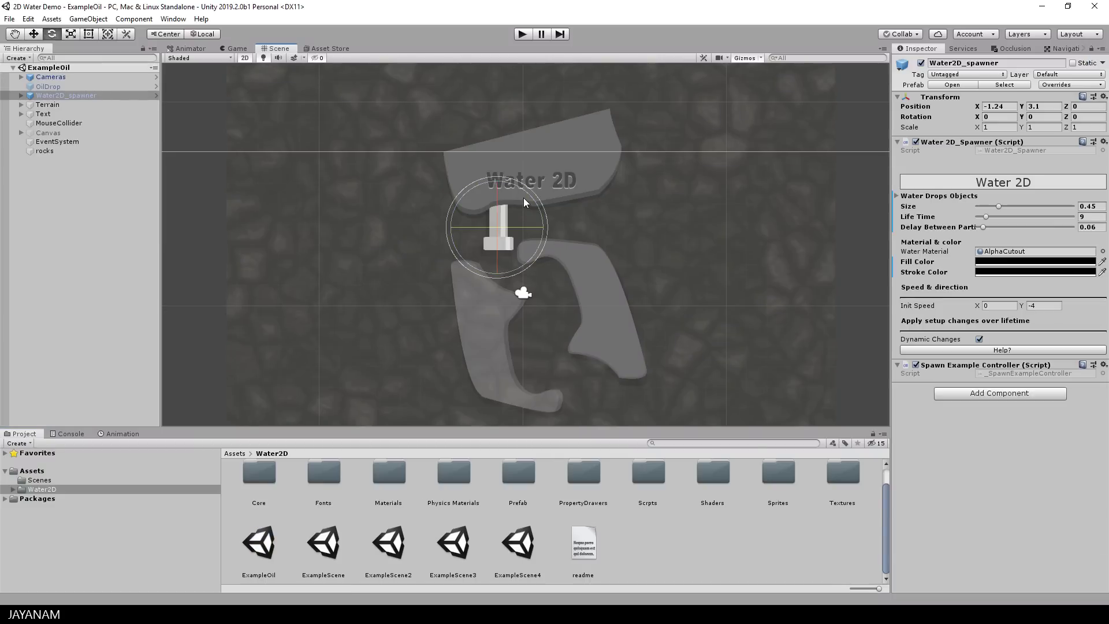
{"action": "left_click_drag", "start_coordinate": [528, 198], "coordinate": [500, 171]}
{"action": "key", "text": "w"}
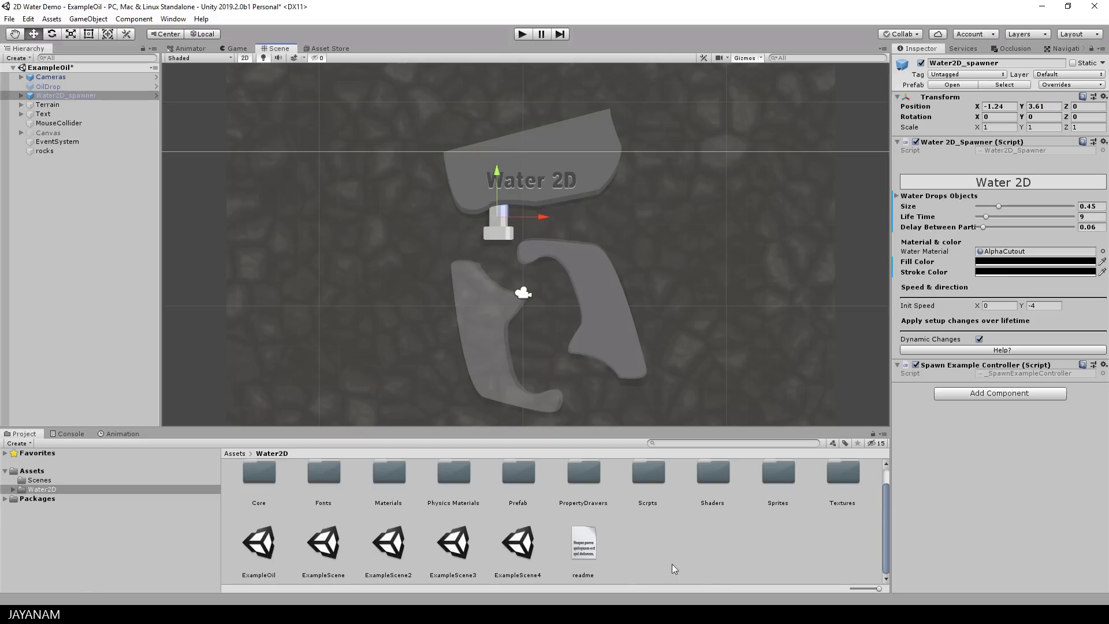
Make a Rotator C# script in Scrpts, drag it onto Water2D_spawner, and open it for editing
{"action": "double_click", "coordinate": [648, 474]}
{"action": "right_click", "coordinate": [438, 487]}
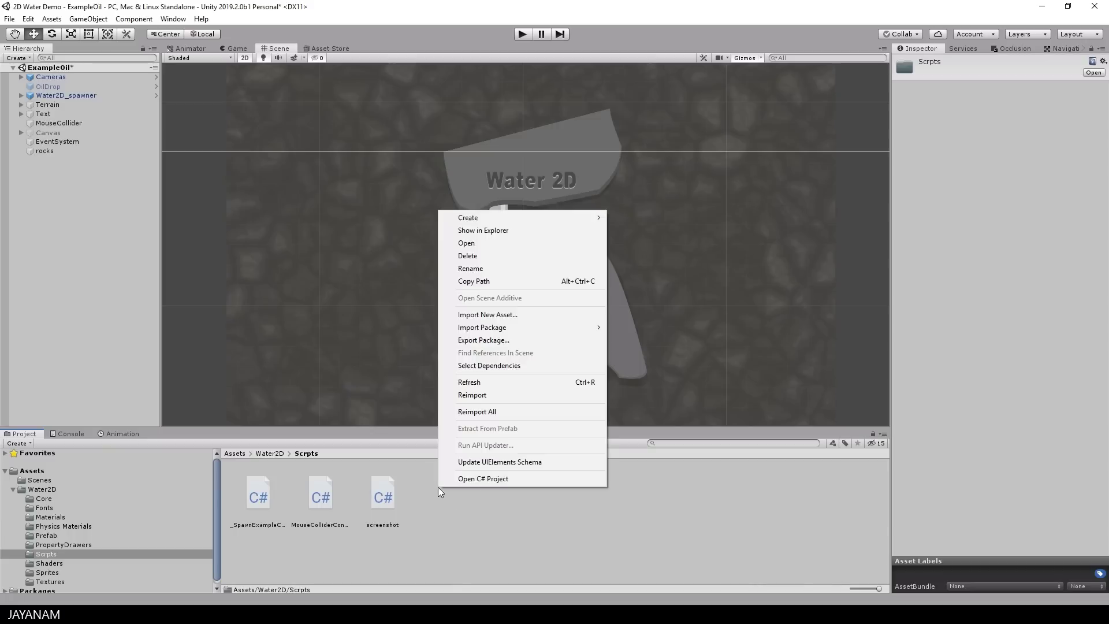
{"action": "mouse_move", "coordinate": [493, 219]}
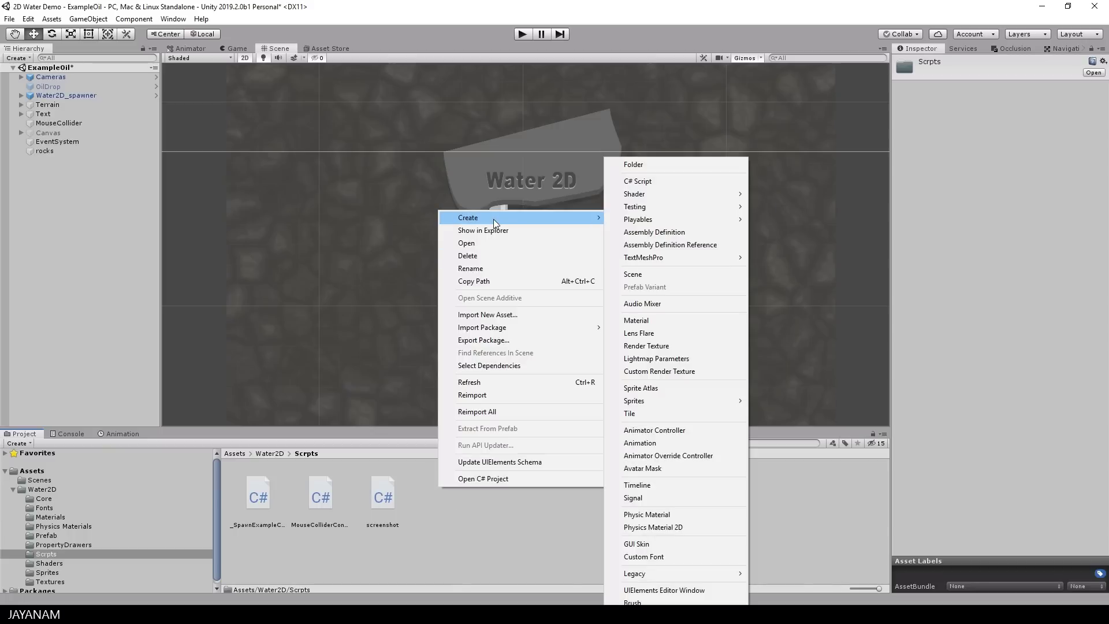
{"action": "left_click", "coordinate": [642, 179]}
{"action": "type", "text": "Rotator"}
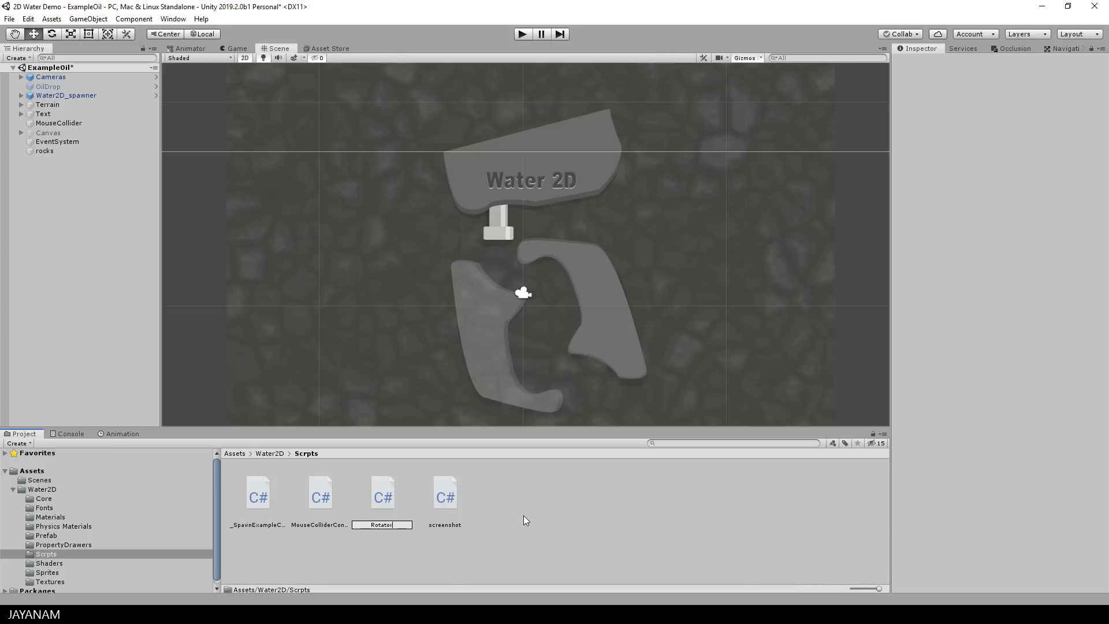
{"action": "key", "text": "Return"}
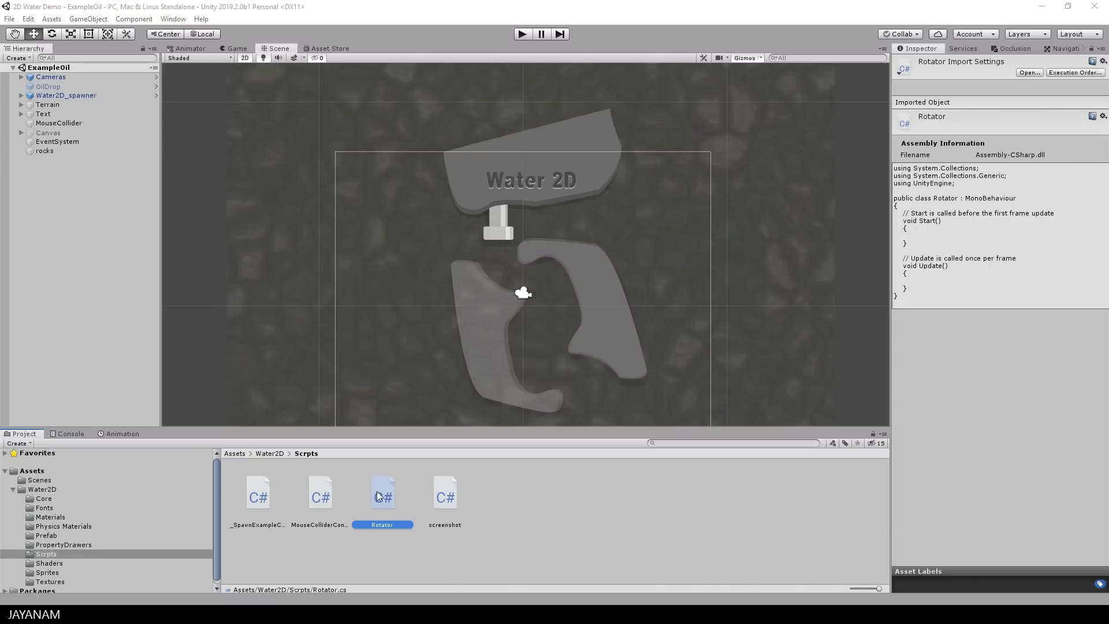
{"action": "left_click_drag", "start_coordinate": [384, 495], "coordinate": [58, 100]}
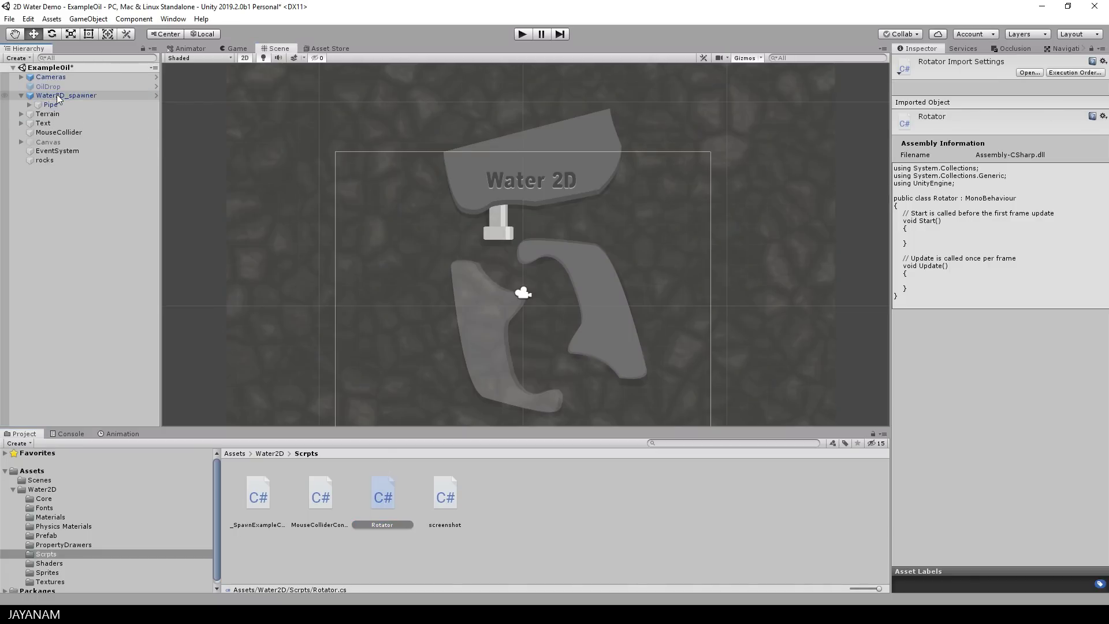
{"action": "double_click", "coordinate": [386, 497]}
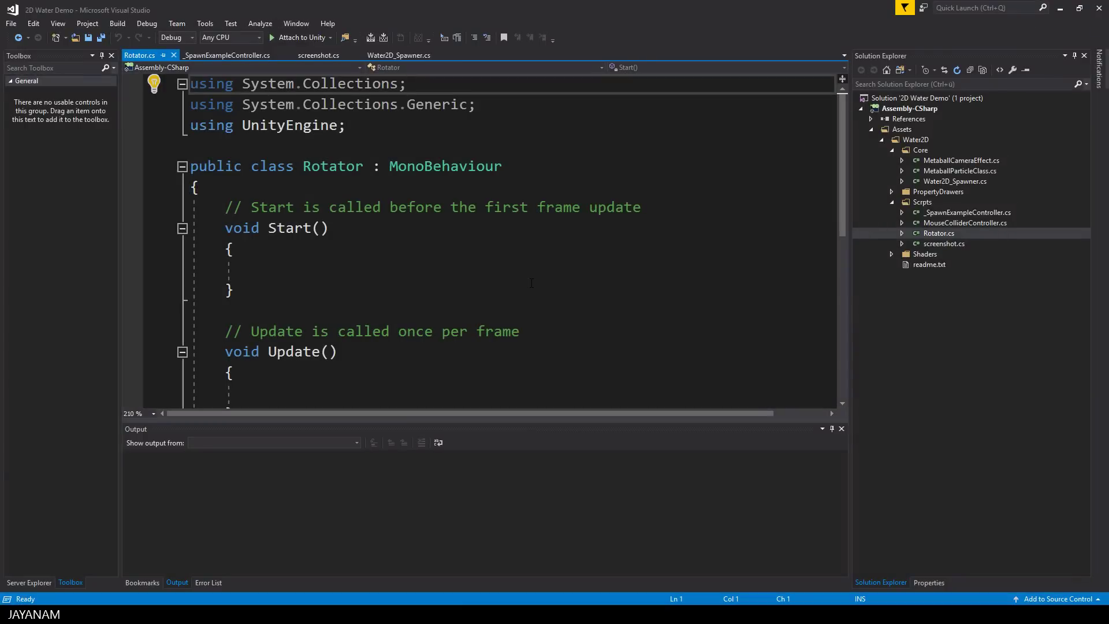
Delete Start() and read Input.GetAxis("Horizontal") into hInput inside Update()
{"action": "left_click_drag", "start_coordinate": [234, 290], "coordinate": [157, 205]}
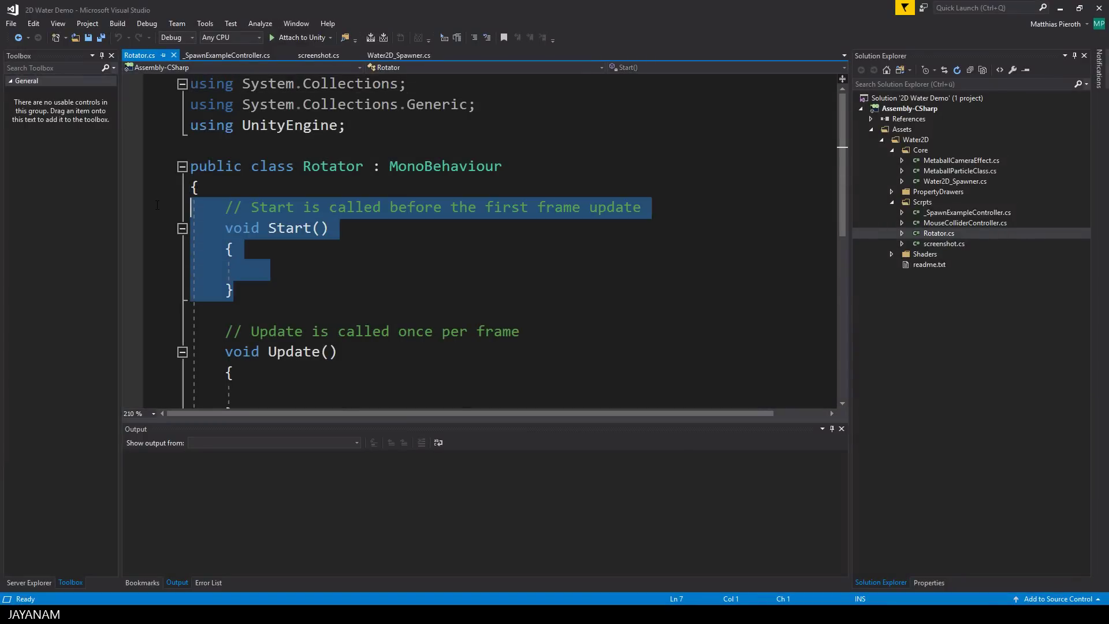
{"action": "key", "text": "Delete"}
{"action": "key", "text": "Delete"}
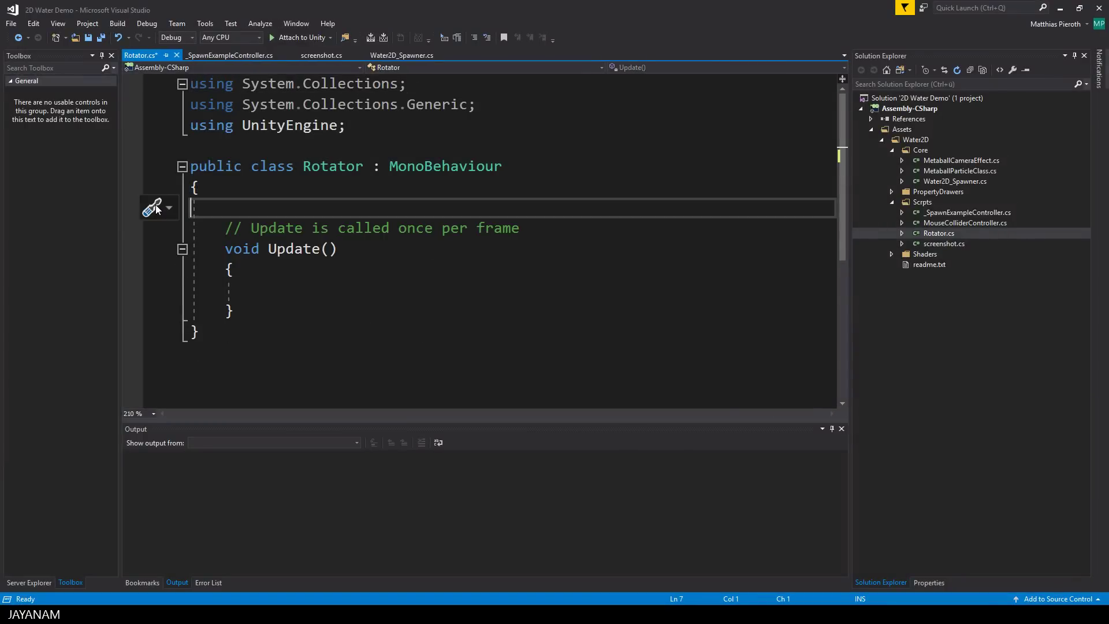
{"action": "key", "text": "Down"}
{"action": "key", "text": "Down"}
{"action": "key", "text": "Down"}
{"action": "key", "text": "End"}
{"action": "key", "text": "Return"}
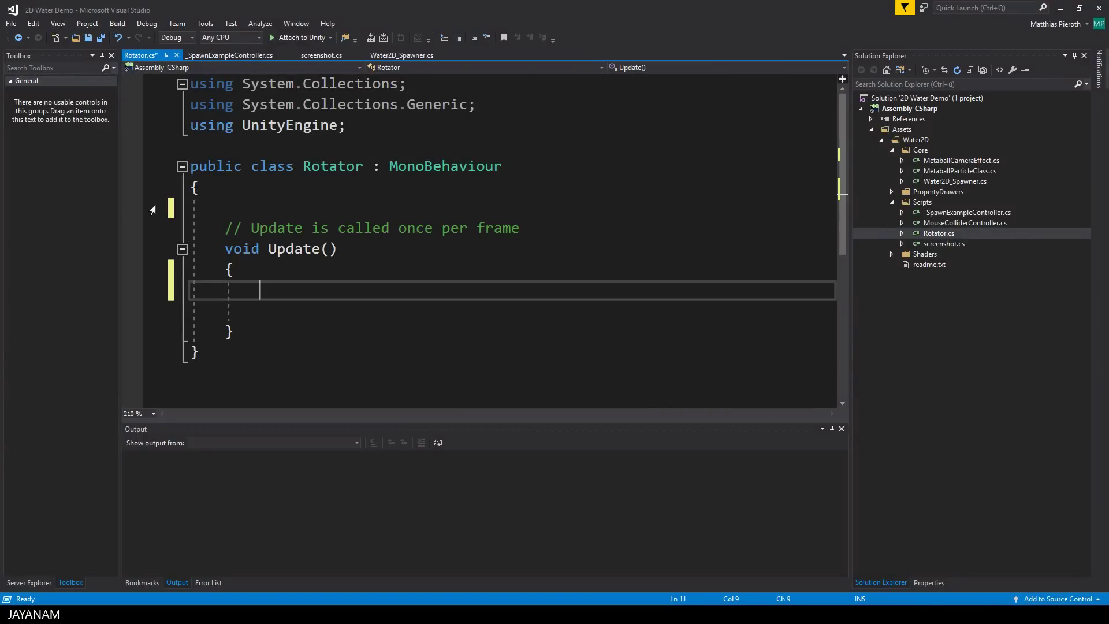
{"action": "type", "text": "var hInput = Input.GetAxis"}
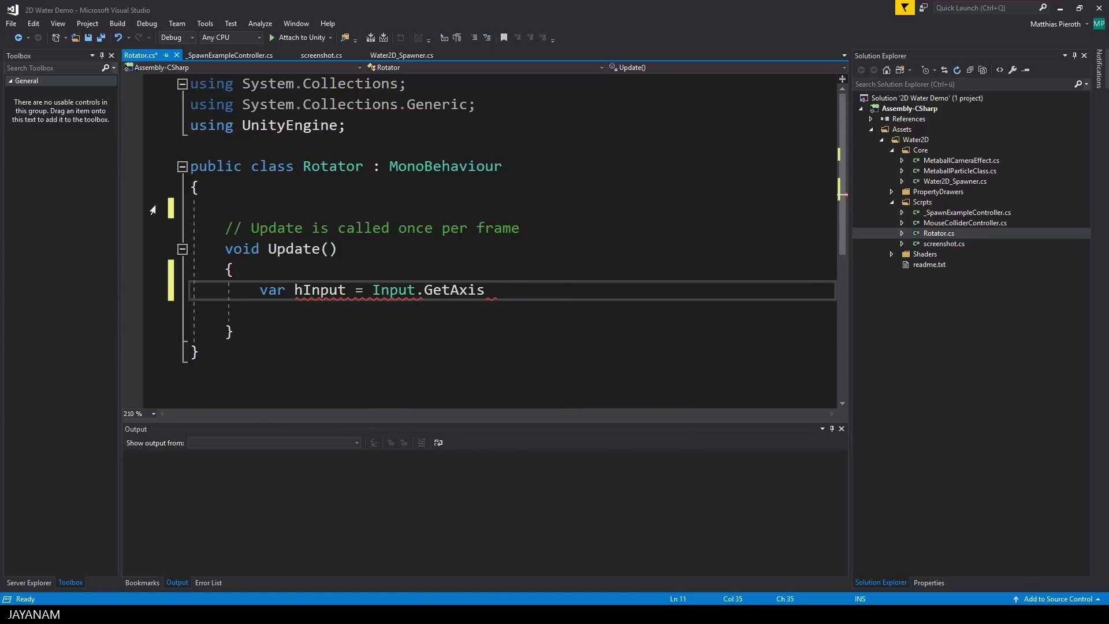
{"action": "type", "text": "(\"Horizontal\");"}
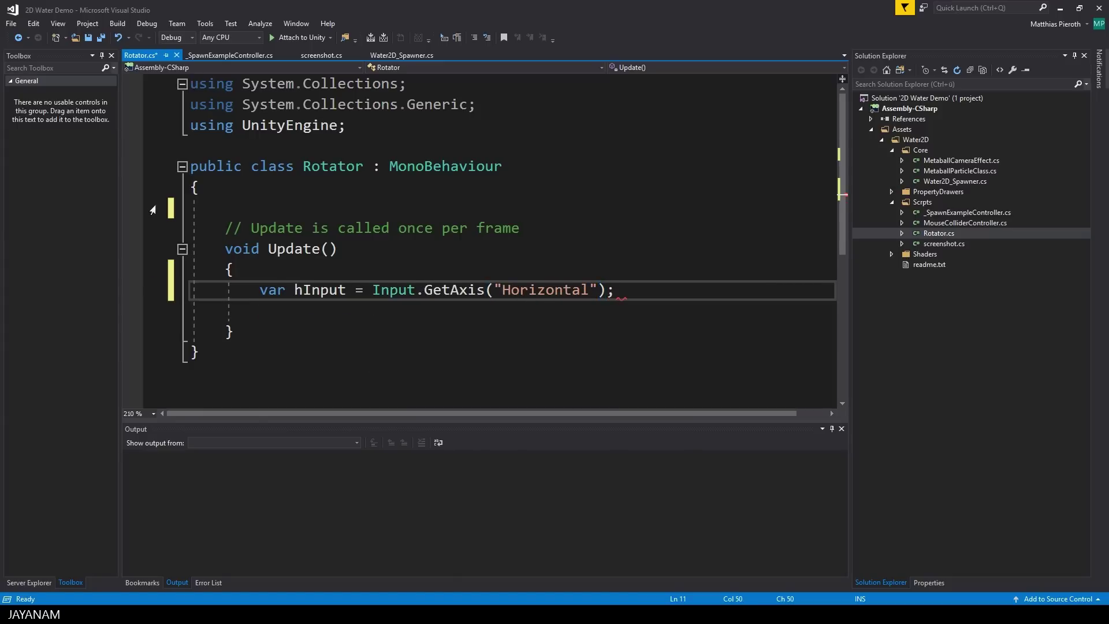
{"action": "key", "text": "Return"}
{"action": "key", "text": "Return"}
Add an if(hInput != 0) block calling transform.Rotate(0, 0, mRotation)
{"action": "type", "text": "if(hInput != "}
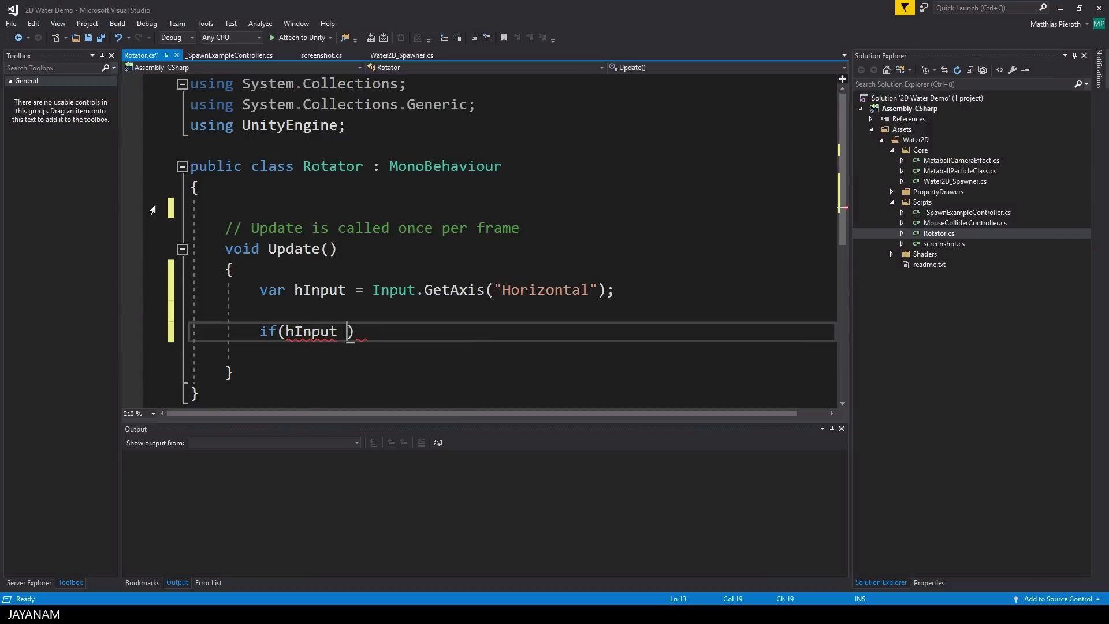
{"action": "type", "text": "0)"}
{"action": "key", "text": "Return"}
{"action": "type", "text": "{"}
{"action": "key", "text": "Return"}
{"action": "key", "text": "ctrl+s"}
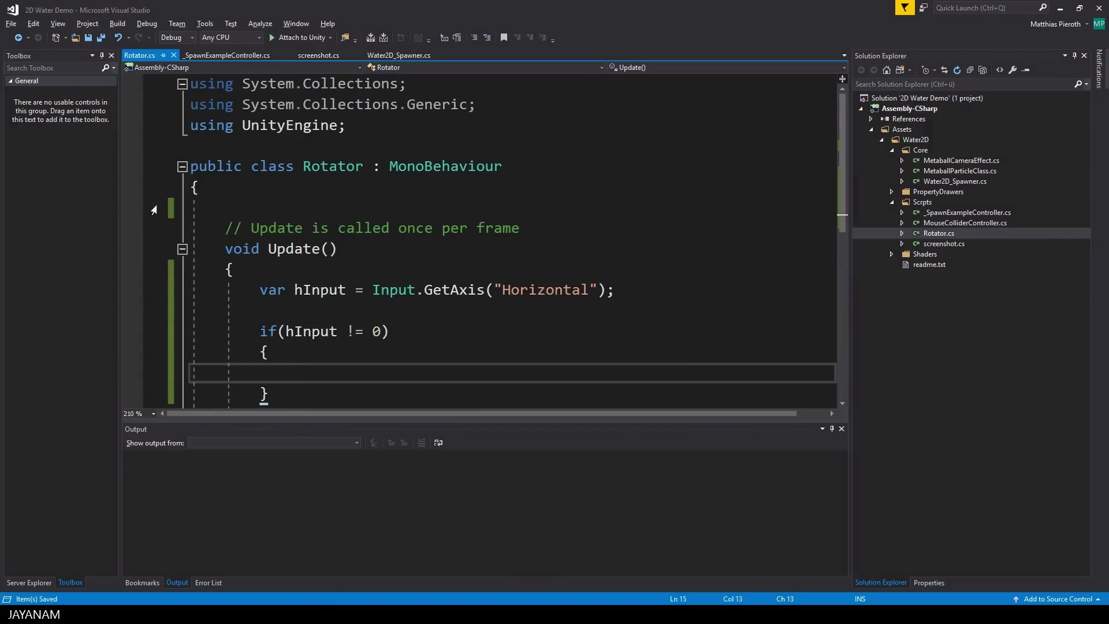
{"action": "key", "text": "Down"}
{"action": "key", "text": "Down"}
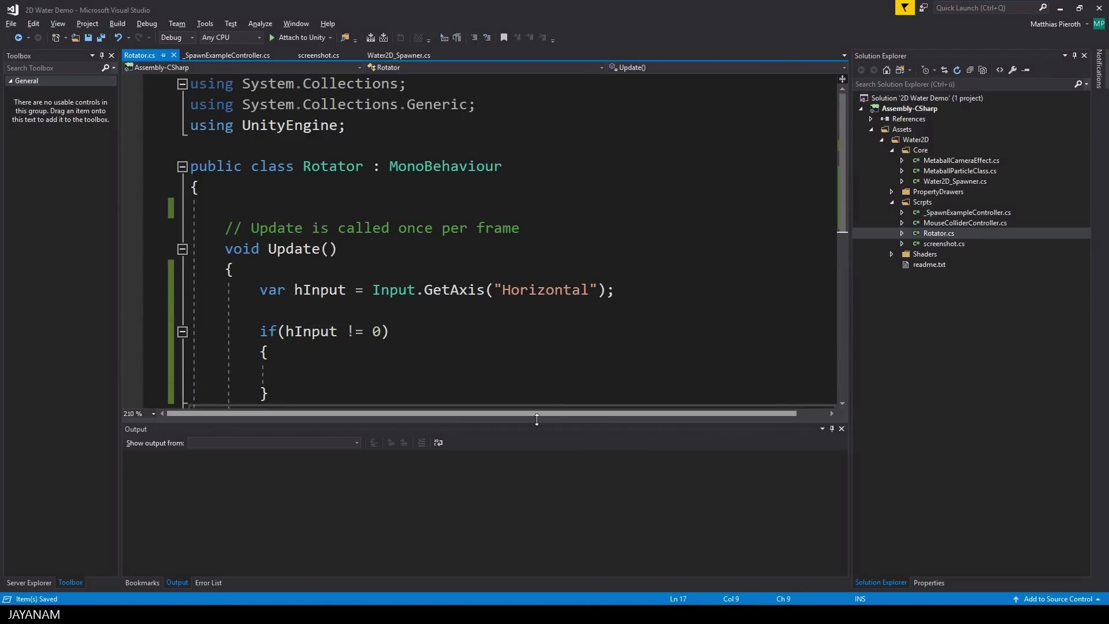
{"action": "left_click_drag", "start_coordinate": [542, 421], "coordinate": [541, 543]}
{"action": "left_click", "coordinate": [317, 371]}
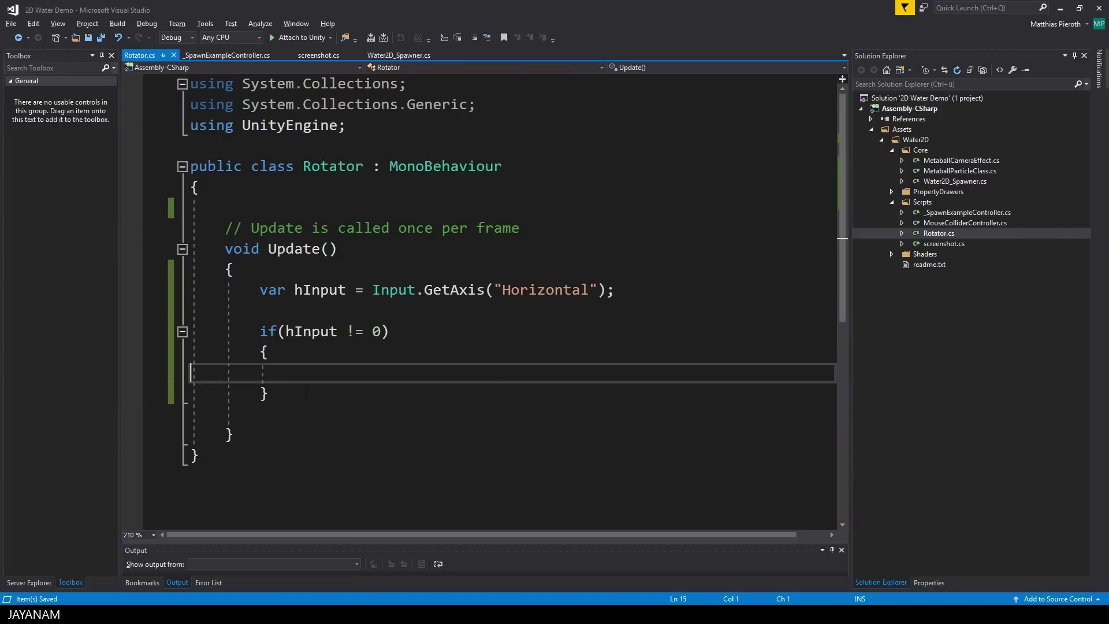
{"action": "key", "text": "Tab"}
{"action": "key", "text": "Tab"}
{"action": "key", "text": "Tab"}
{"action": "type", "text": "transfor"}
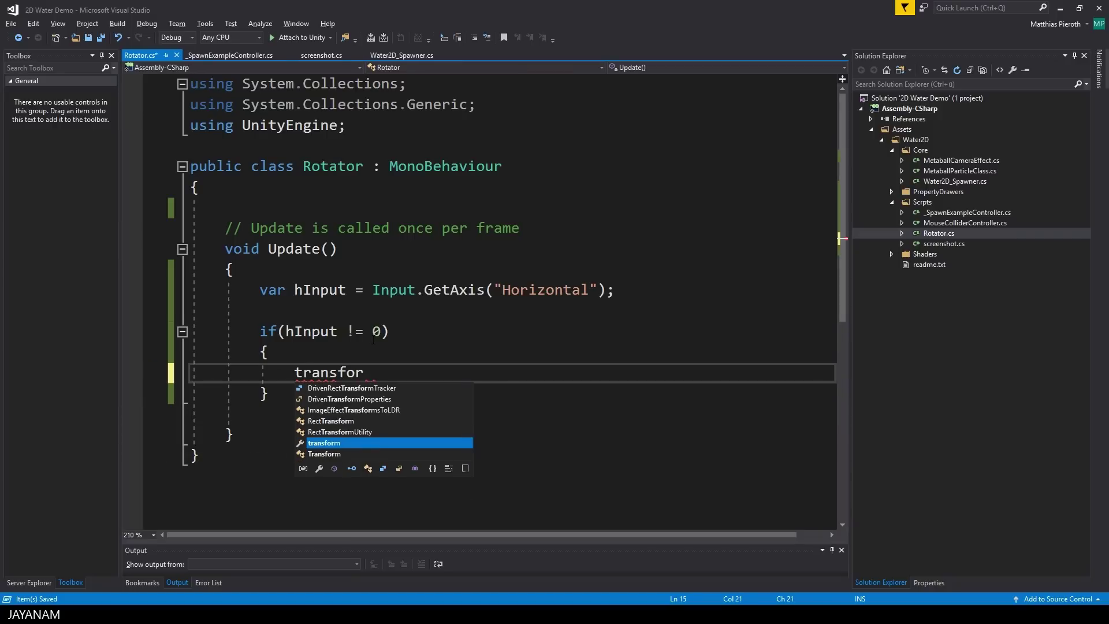
{"action": "type", "text": "m.ro"}
{"action": "key", "text": "Tab"}
{"action": "type", "text": "("}
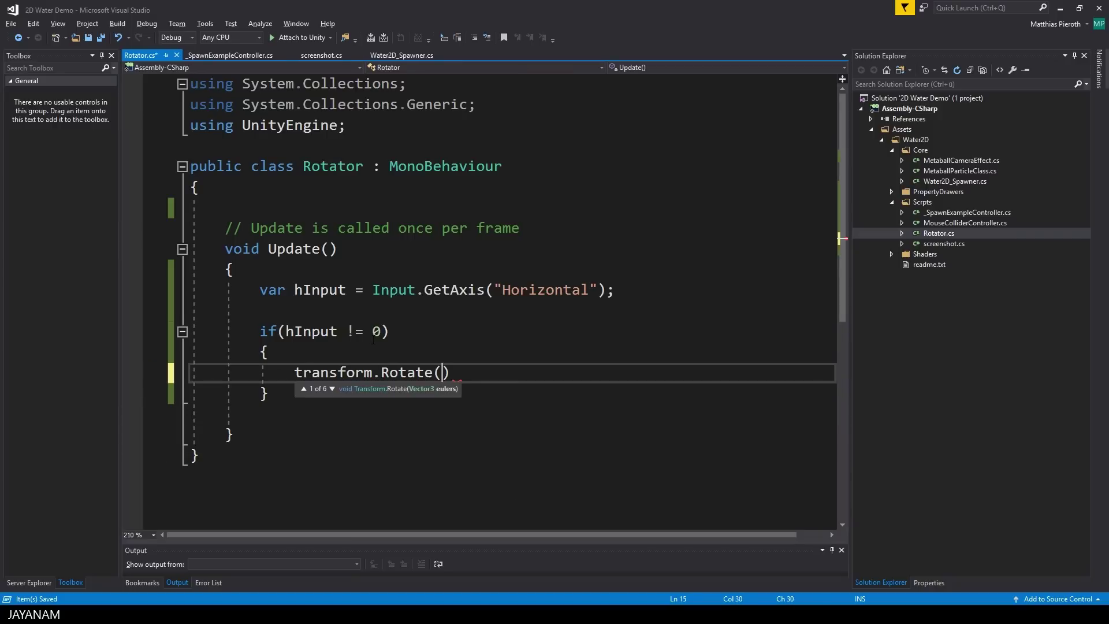
{"action": "type", "text": "0, 0, "}
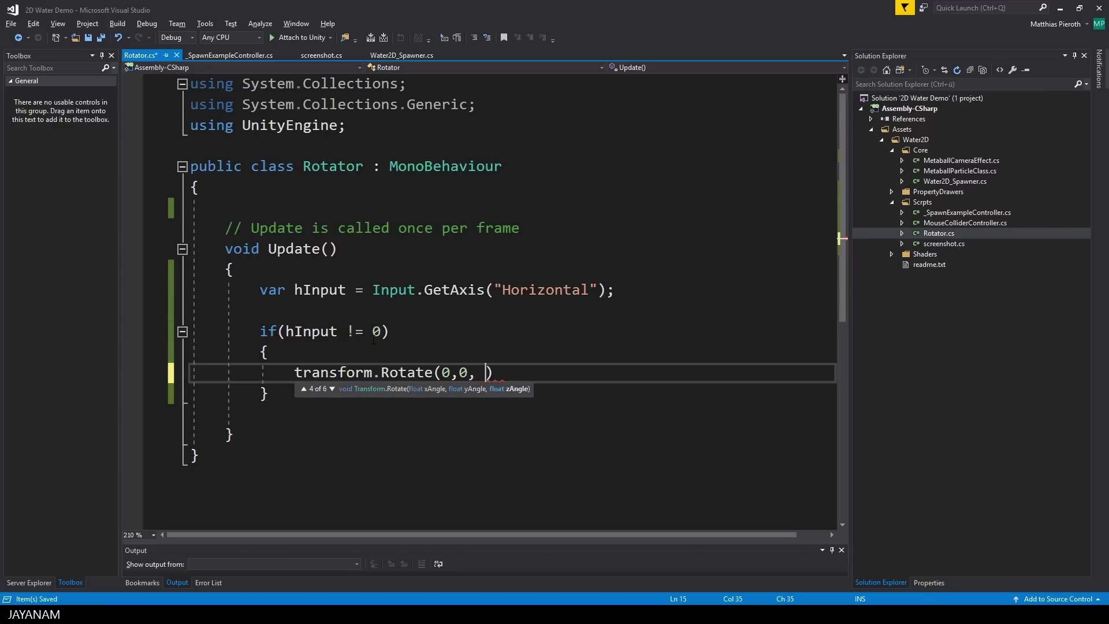
{"action": "type", "text": "mRotation);"}
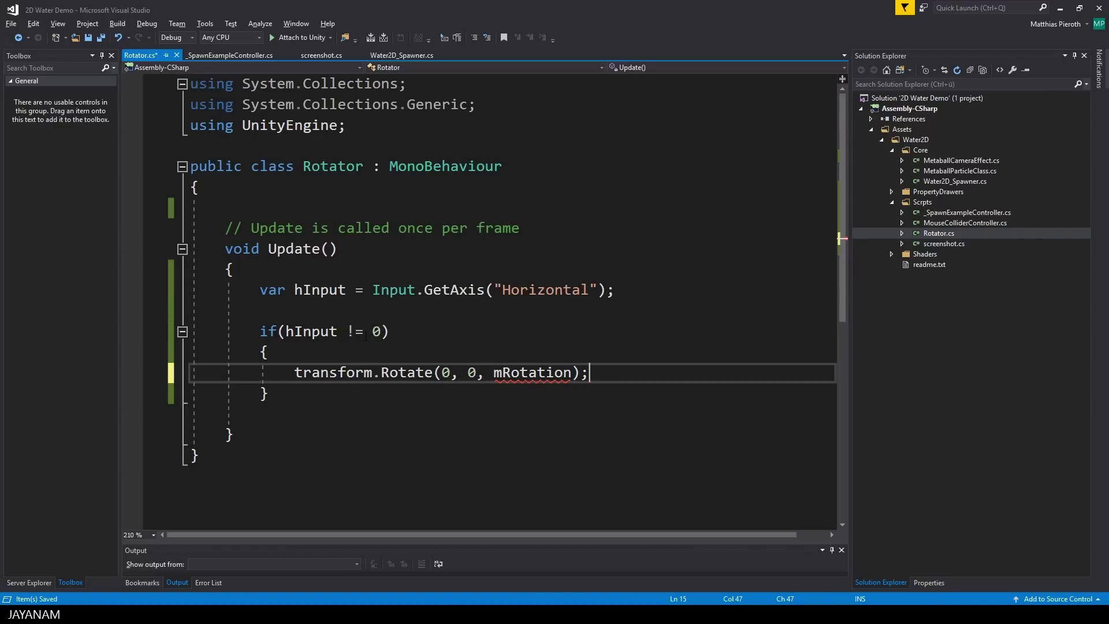
Generate an mRotation field and add mRotation += hInput * RotationSpeed above the Rotate call
{"action": "left_click", "coordinate": [547, 408]}
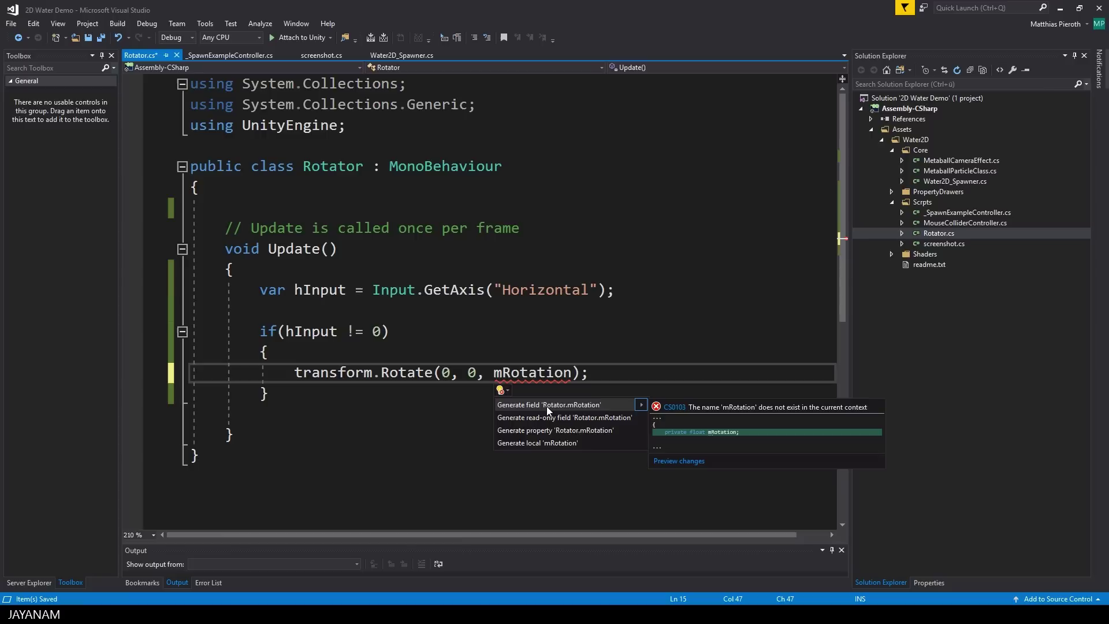
{"action": "left_click", "coordinate": [547, 407]}
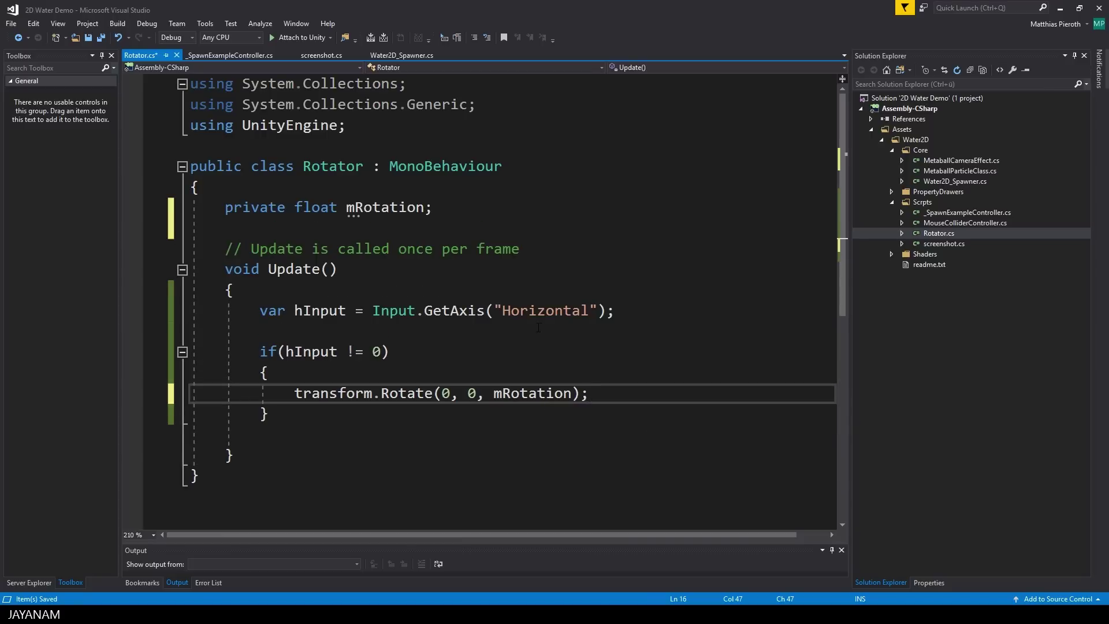
{"action": "key", "text": "ctrl+s"}
{"action": "key", "text": "ctrl+Return"}
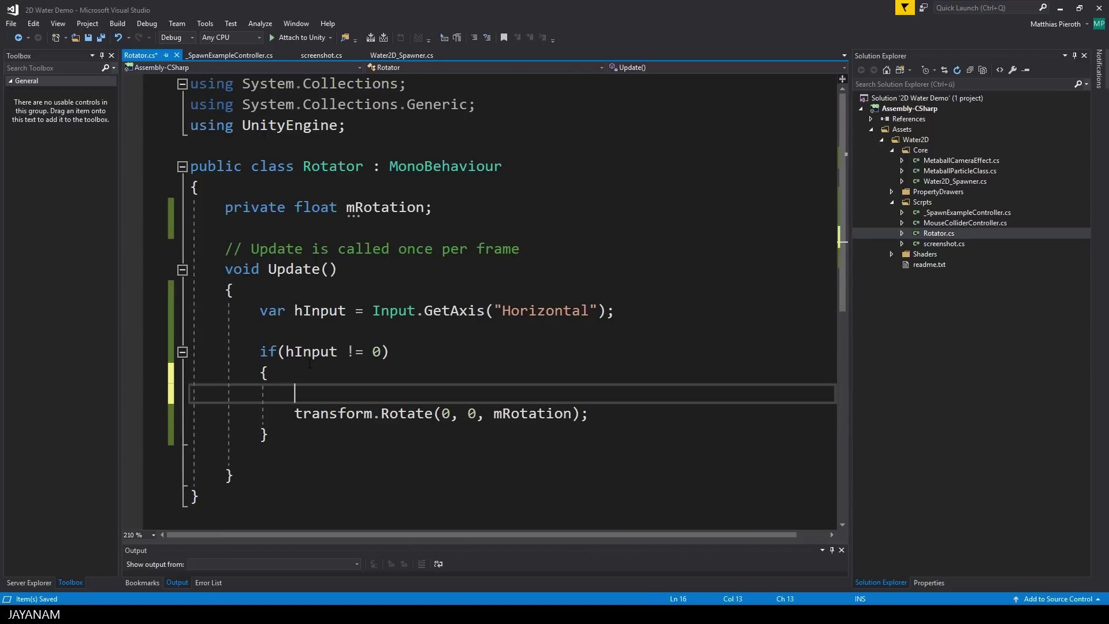
{"action": "type", "text": "mRotation += input * RotationSpeed;"}
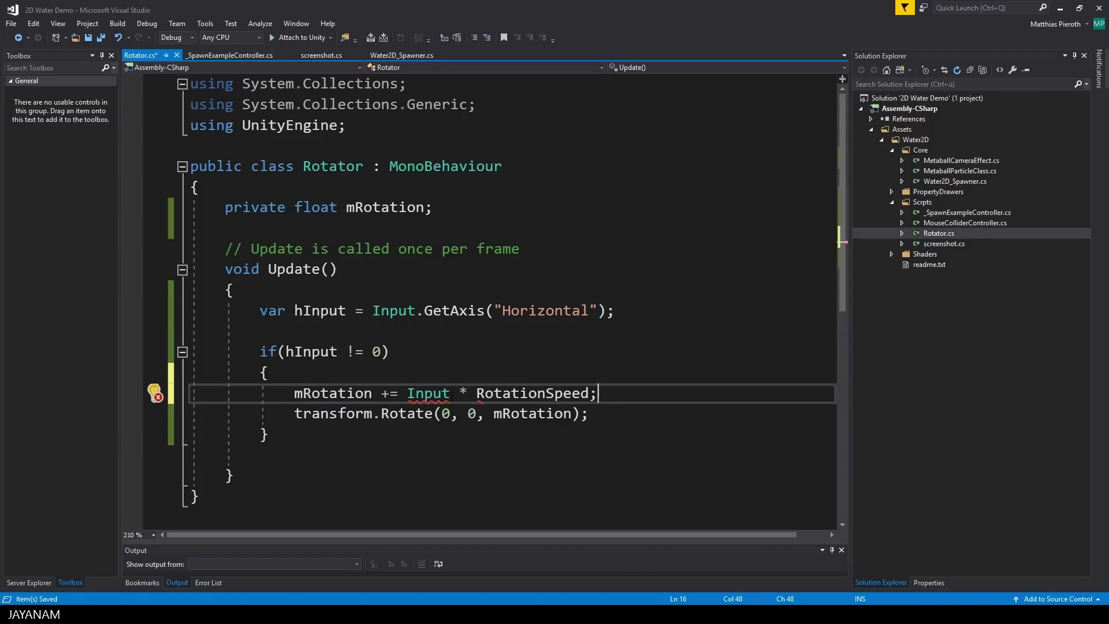
{"action": "left_click_drag", "start_coordinate": [407, 393], "coordinate": [417, 393]}
{"action": "type", "text": "i"}
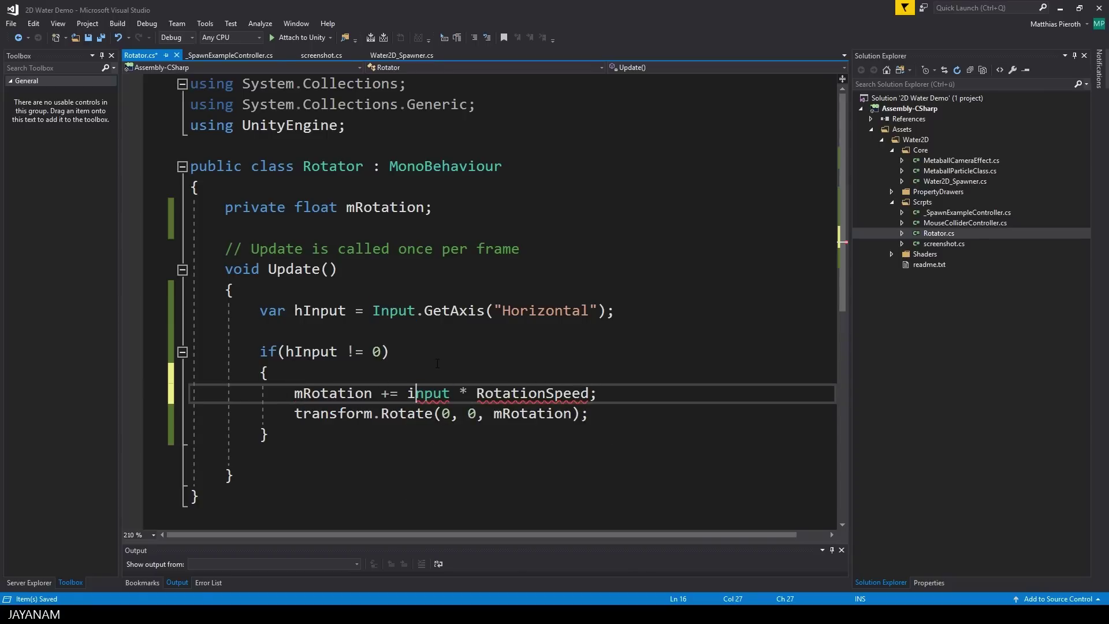
{"action": "key", "text": "ctrl+s"}
{"action": "key", "text": "BackSpace"}
{"action": "type", "text": "hI"}
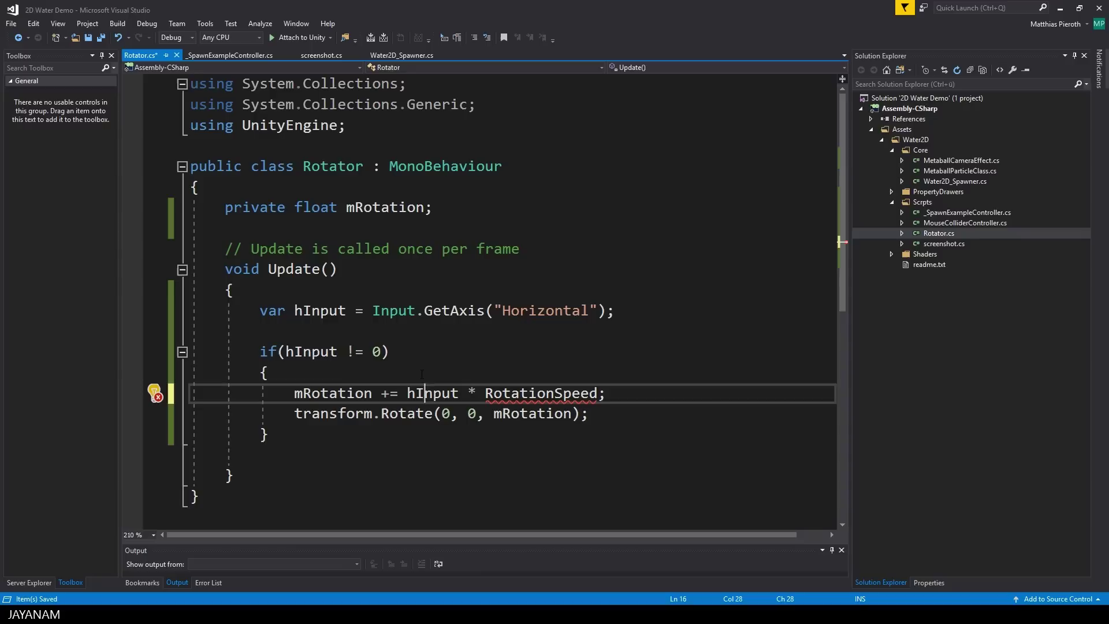
Generate a RotationSpeed field and make it public
{"action": "left_click", "coordinate": [555, 430]}
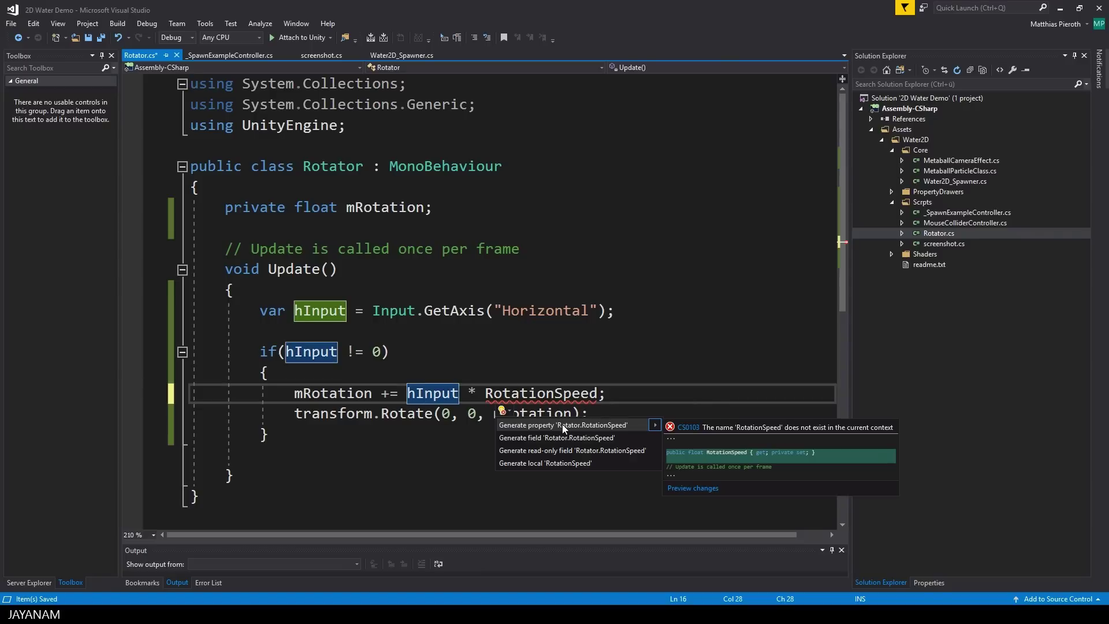
{"action": "left_click", "coordinate": [556, 437]}
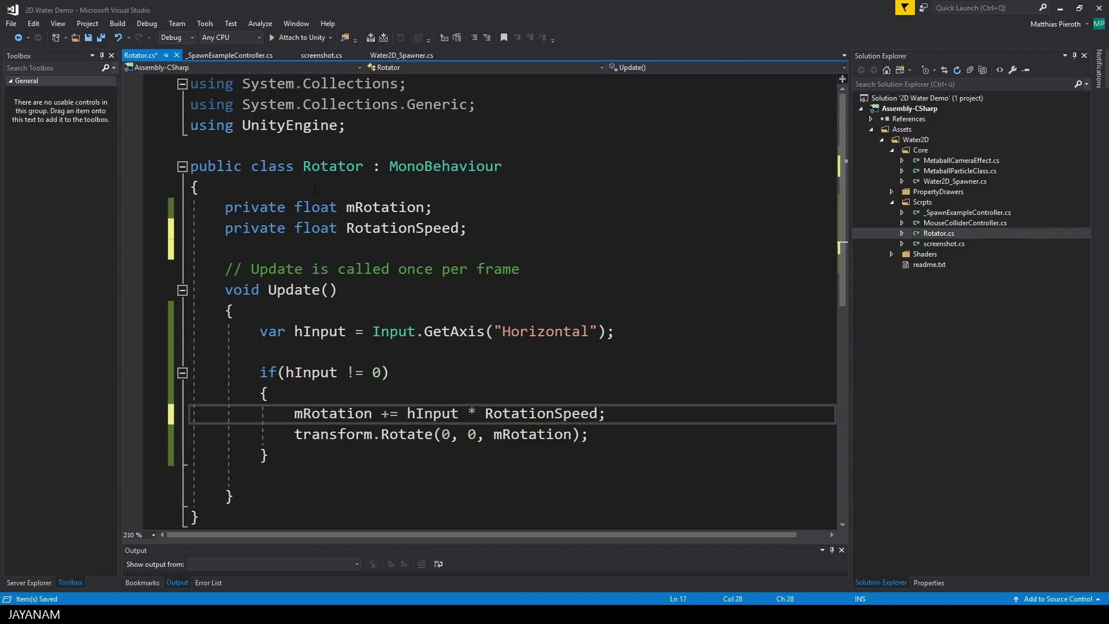
{"action": "double_click", "coordinate": [241, 228]}
{"action": "type", "text": "public"}
{"action": "key", "text": "Home"}
{"action": "key", "text": "Return"}
Add mRotation *= Time.deltaTime; below the accumulation line and save
{"action": "left_click", "coordinate": [618, 434]}
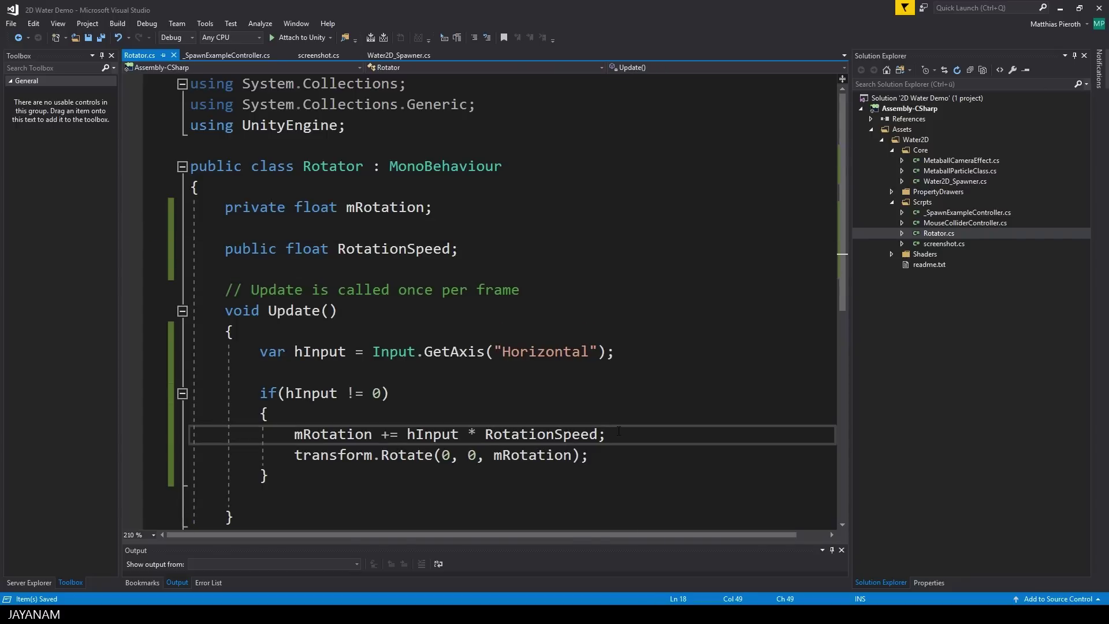
{"action": "key", "text": "Return"}
{"action": "type", "text": "mRotation "}
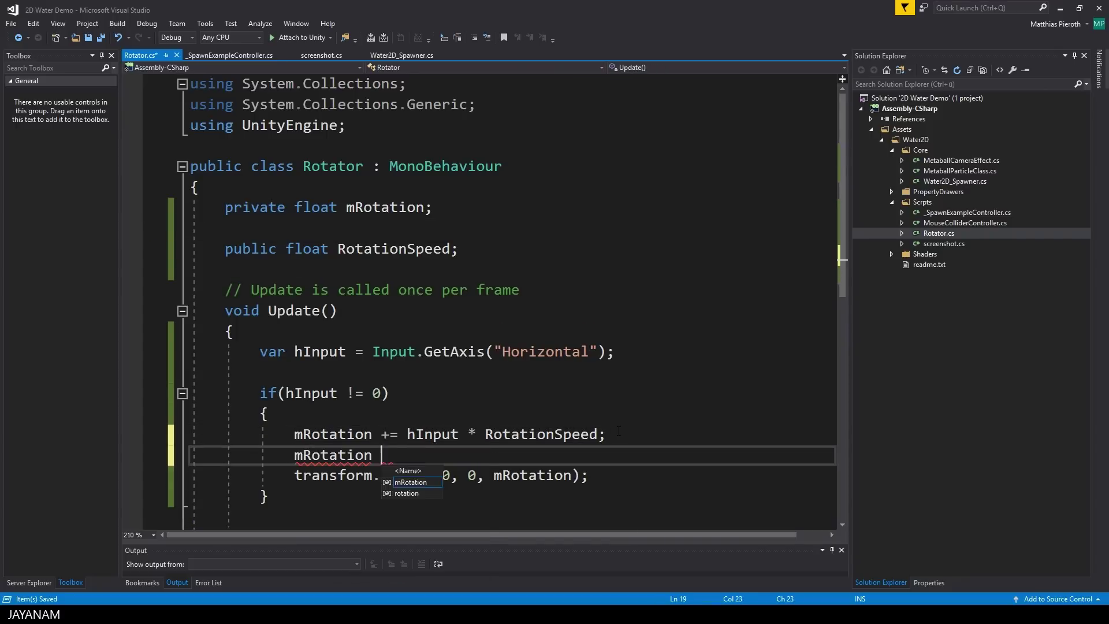
{"action": "type", "text": "*= Time.deltaTime;"}
{"action": "key", "text": "ctrl+s"}
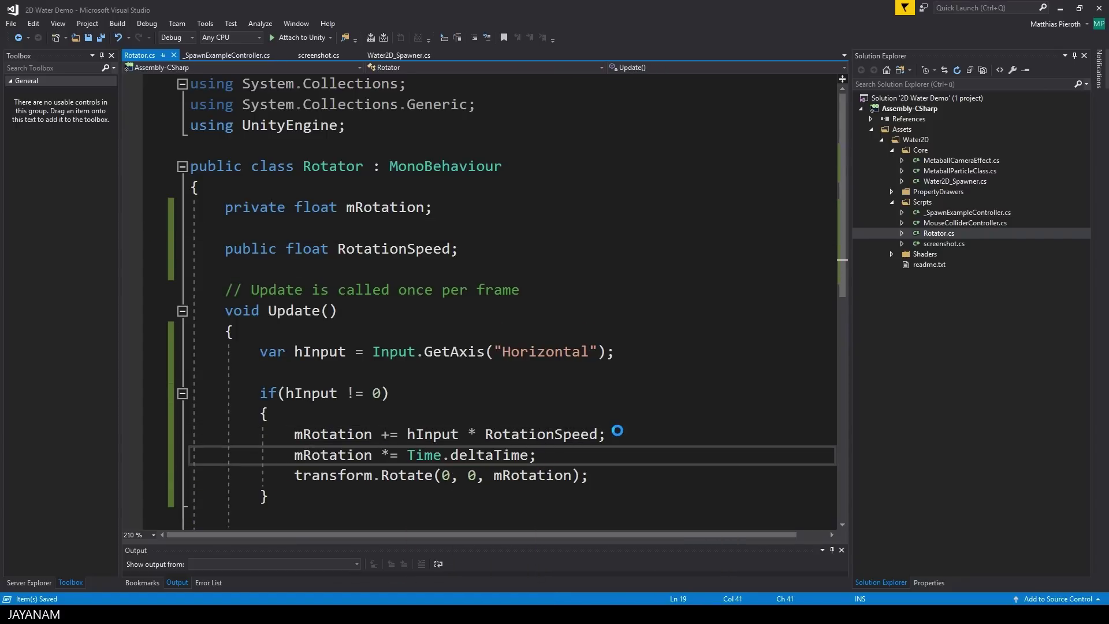
{"action": "key", "text": "Down"}
{"action": "key", "text": "End"}
{"action": "key", "text": "Return"}
{"action": "scroll", "coordinate": [617, 431], "scroll_direction": "down", "scroll_amount": 2}
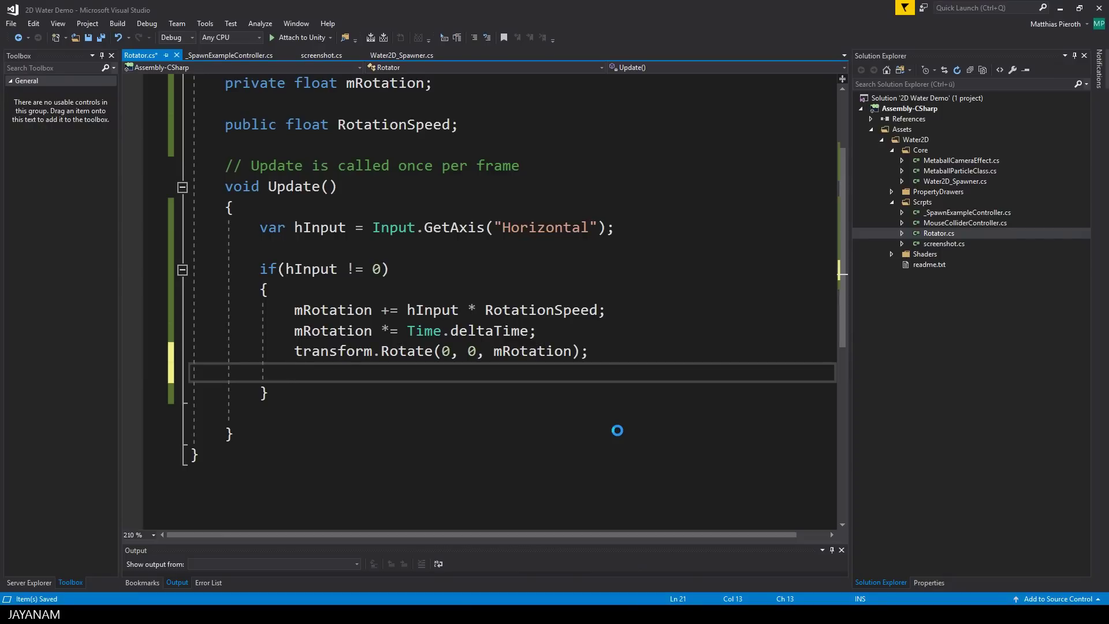
{"action": "key", "text": "ctrl+s"}
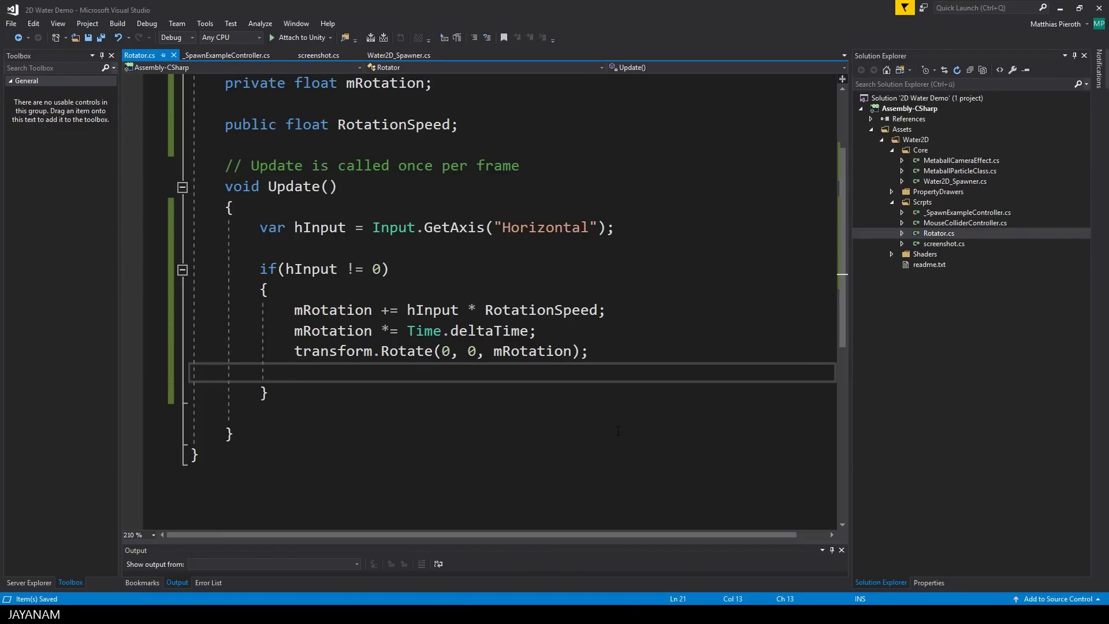
Default RotationSpeed to 25 and initialise mRotation to 0.0f, then save
{"action": "scroll", "coordinate": [617, 430], "scroll_direction": "up", "scroll_amount": 1}
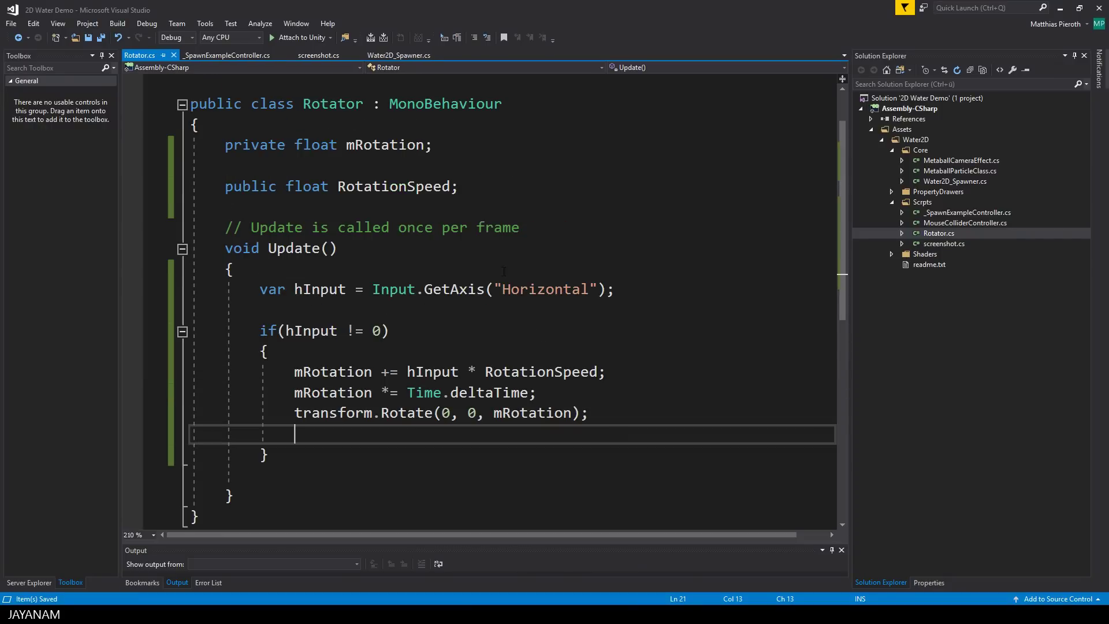
{"action": "left_click", "coordinate": [484, 174]}
{"action": "key", "text": "BackSpace"}
{"action": "type", "text": "= "}
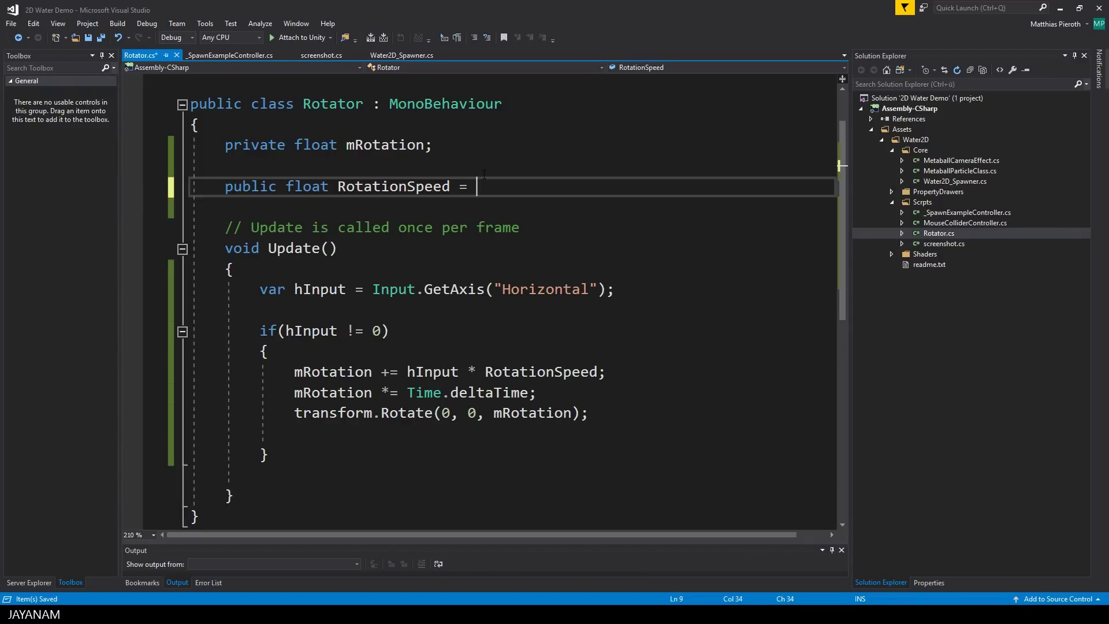
{"action": "type", "text": "25;"}
{"action": "key", "text": "Up"}
{"action": "key", "text": "Up"}
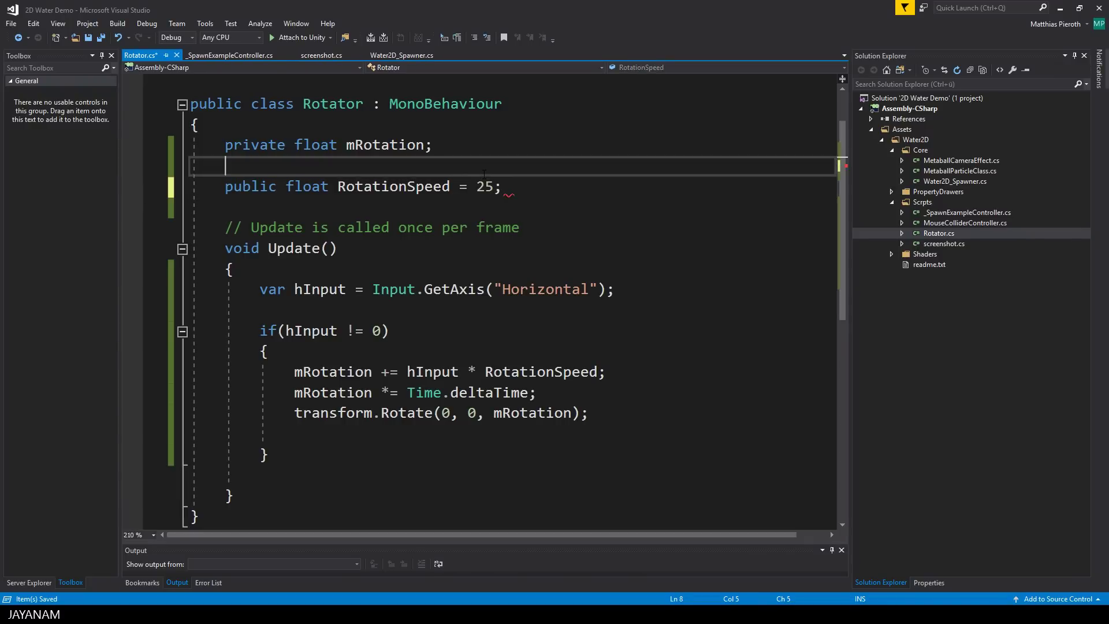
{"action": "key", "text": "BackSpace"}
{"action": "type", "text": "0.0f;"}
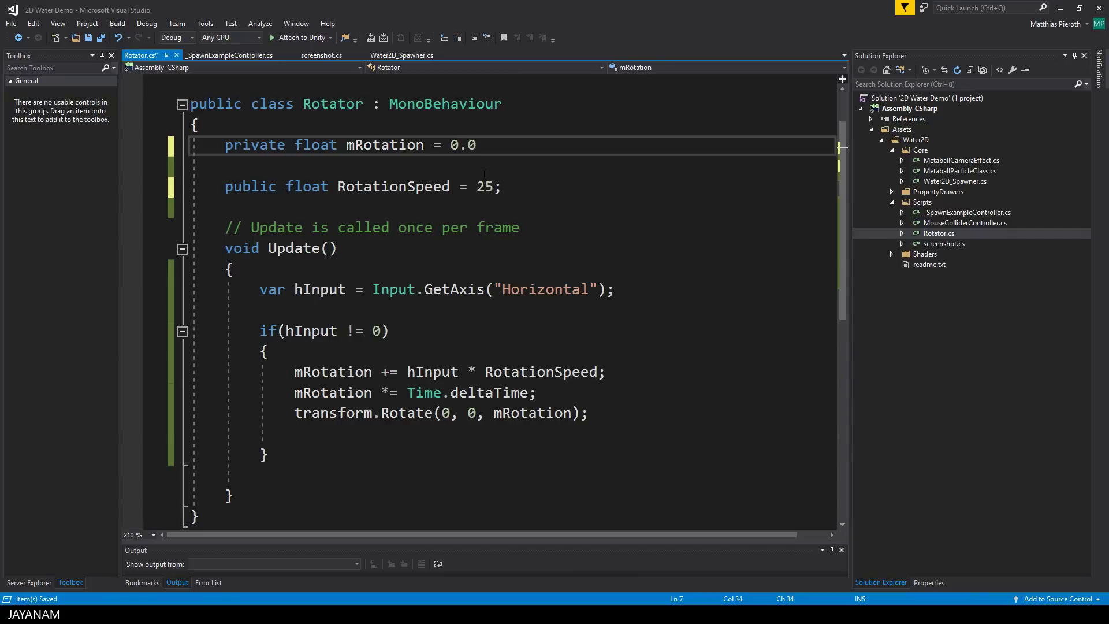
{"action": "key", "text": "ctrl+s"}
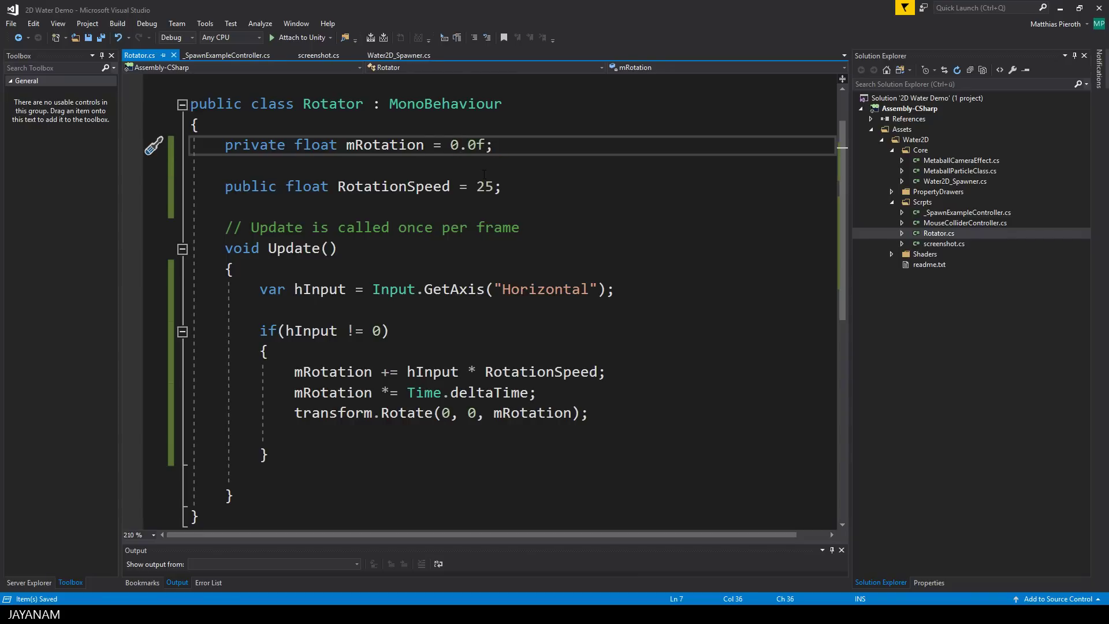
{"action": "key", "text": "Down"}
{"action": "key", "text": "alt+Tab"}
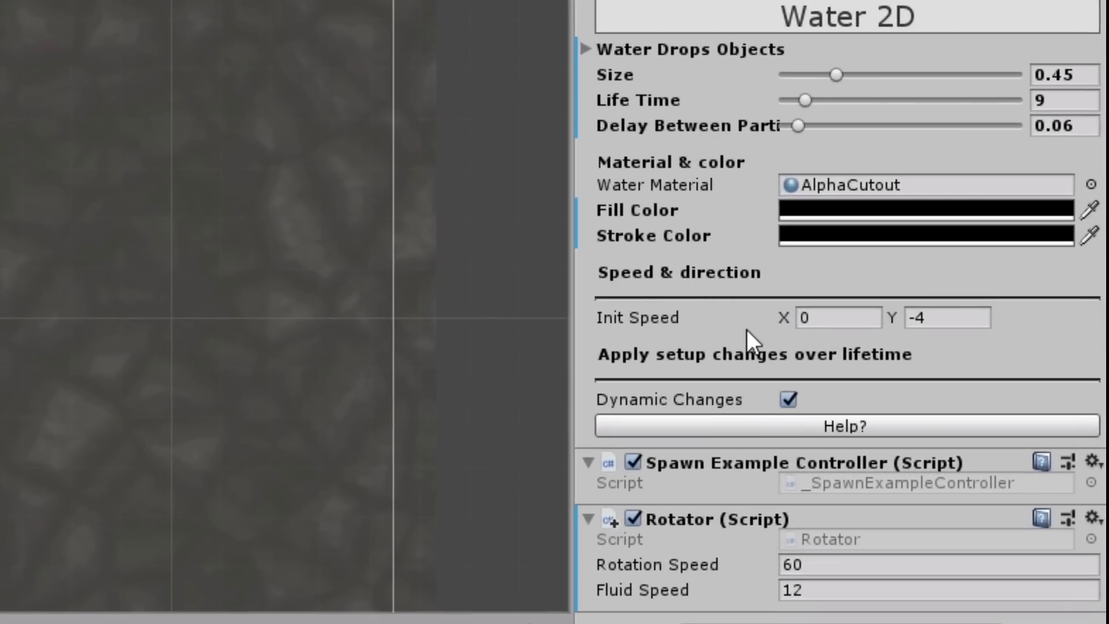
Set the Water 2D Init Speed to X 0 and Y about 0.99
{"action": "left_click_drag", "start_coordinate": [783, 317], "coordinate": [634, 327]}
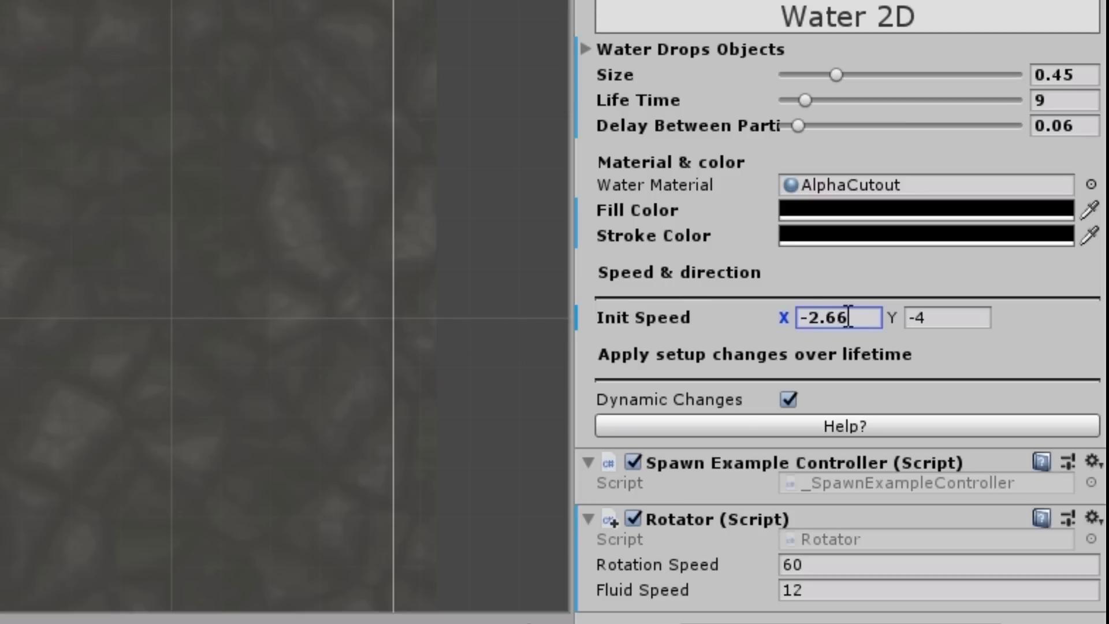
{"action": "type", "text": "0"}
{"action": "key", "text": "Tab"}
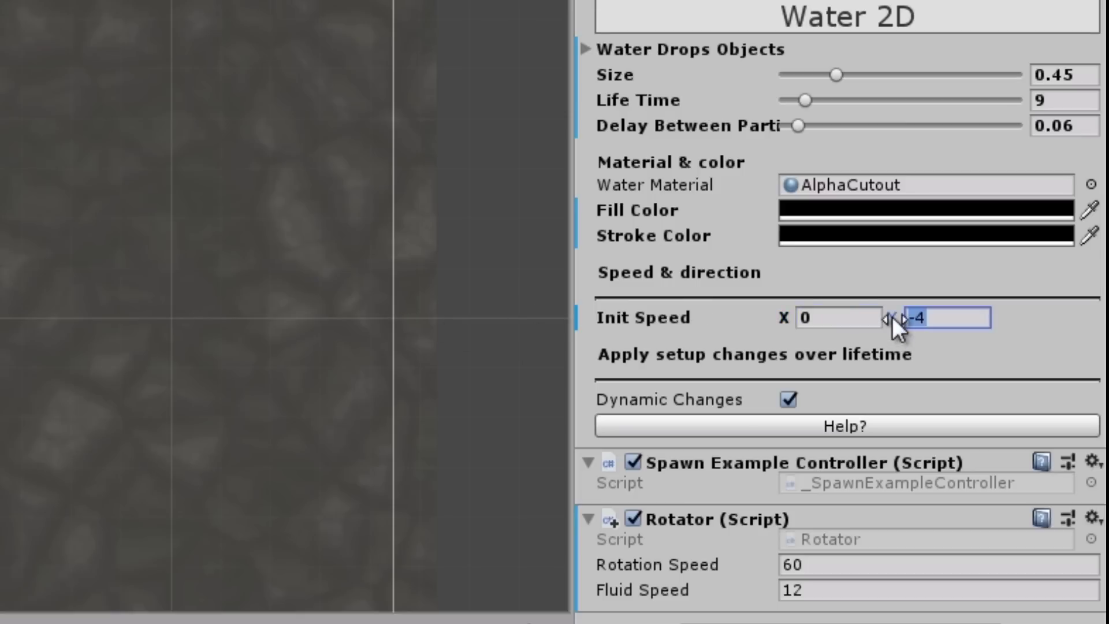
{"action": "left_click_drag", "start_coordinate": [892, 317], "coordinate": [933, 319]}
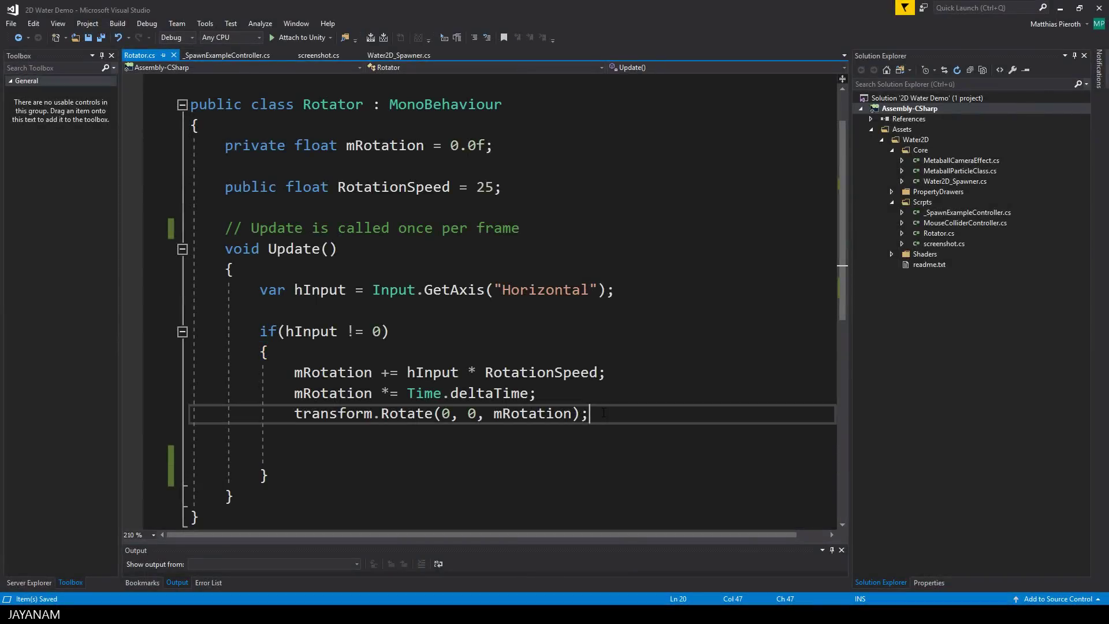
Add var dir = transform.localRotation * Vector2.down; after the Rotate call
{"action": "key", "text": "Return"}
{"action": "key", "text": "Return"}
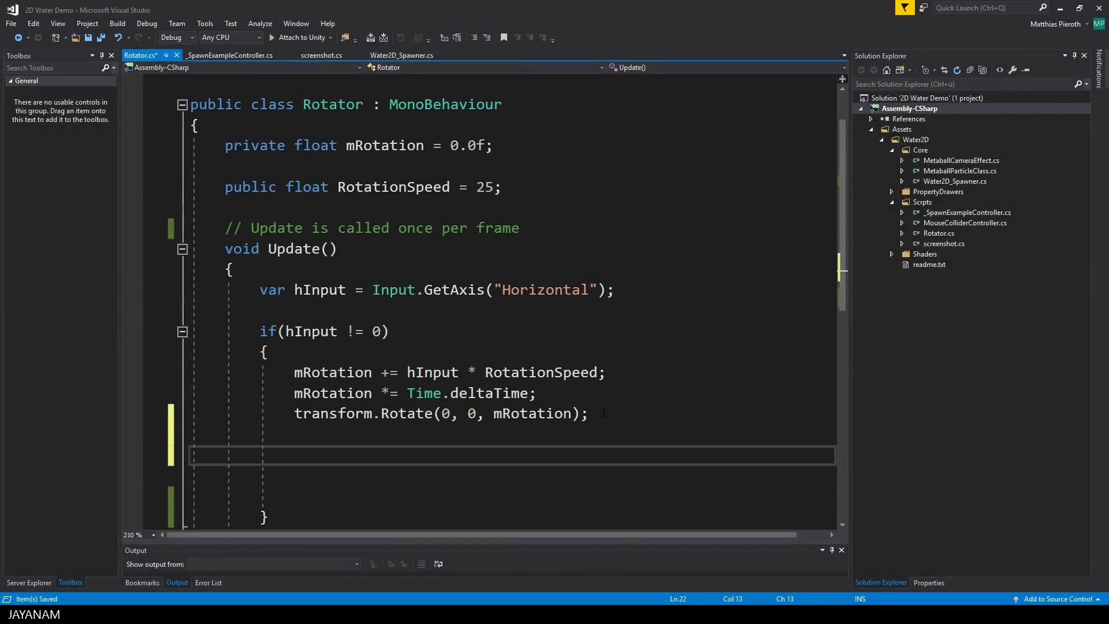
{"action": "type", "text": "var dir = transform"}
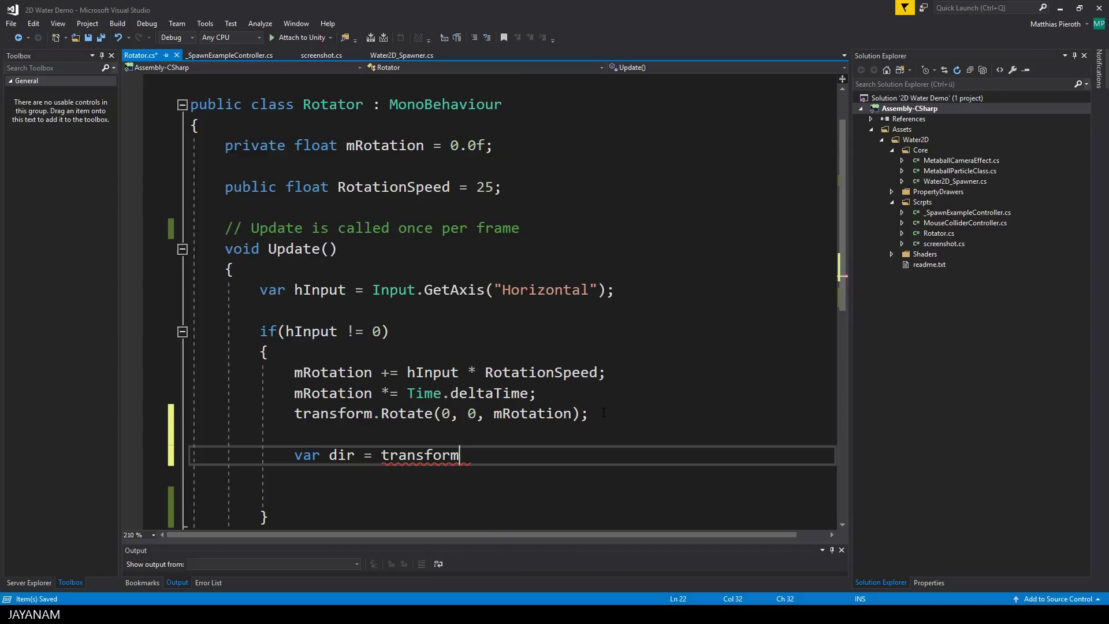
{"action": "type", "text": ".loc"}
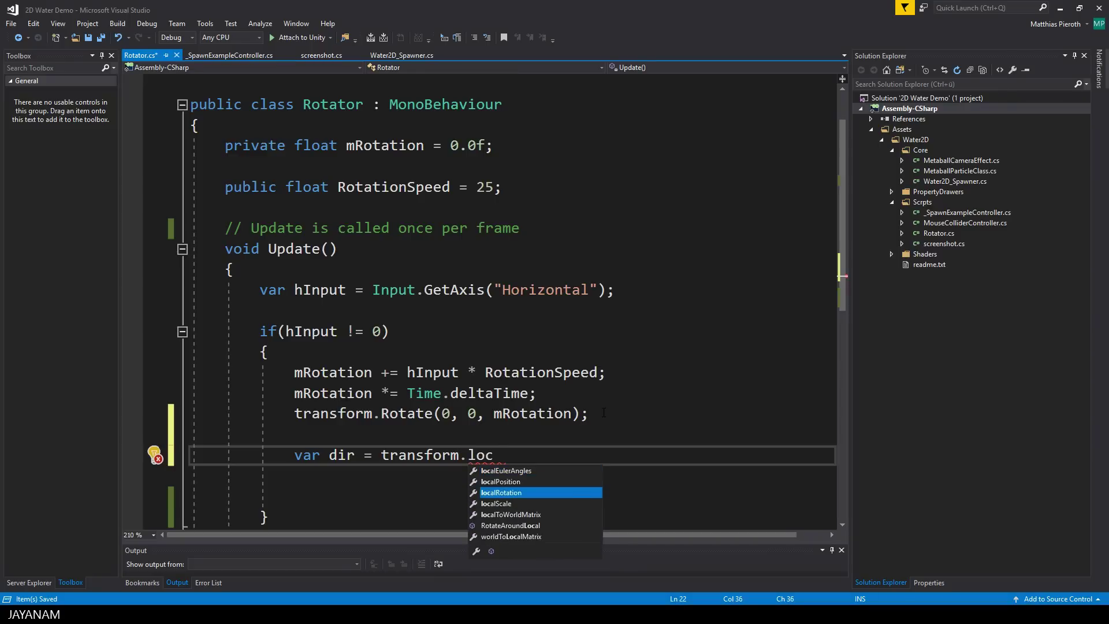
{"action": "type", "text": "alRotation * Vector"}
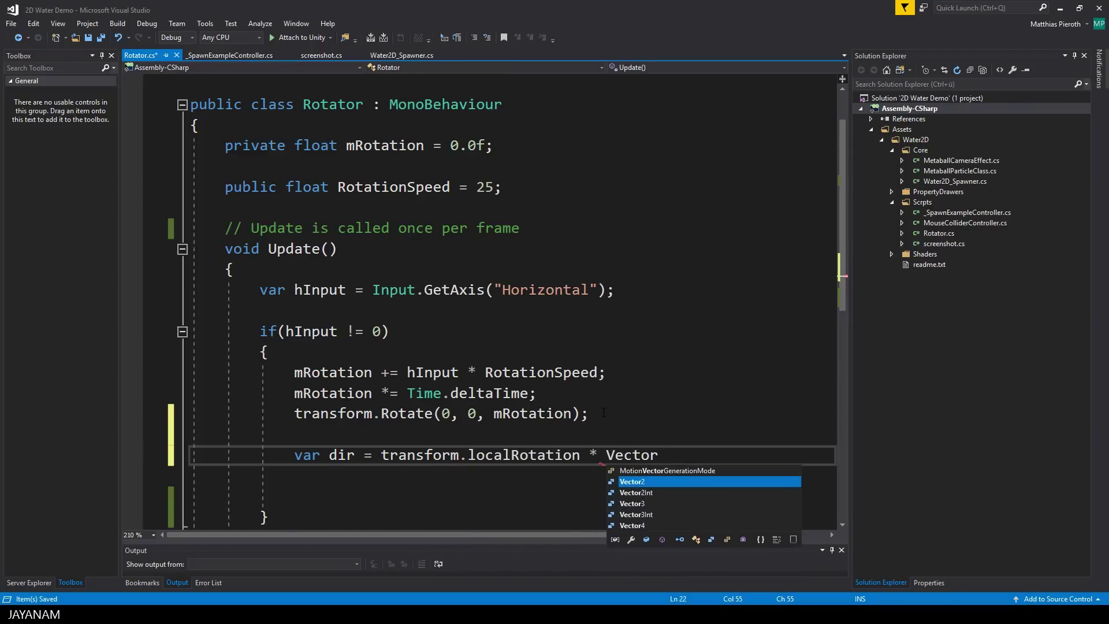
{"action": "type", "text": "2.down;"}
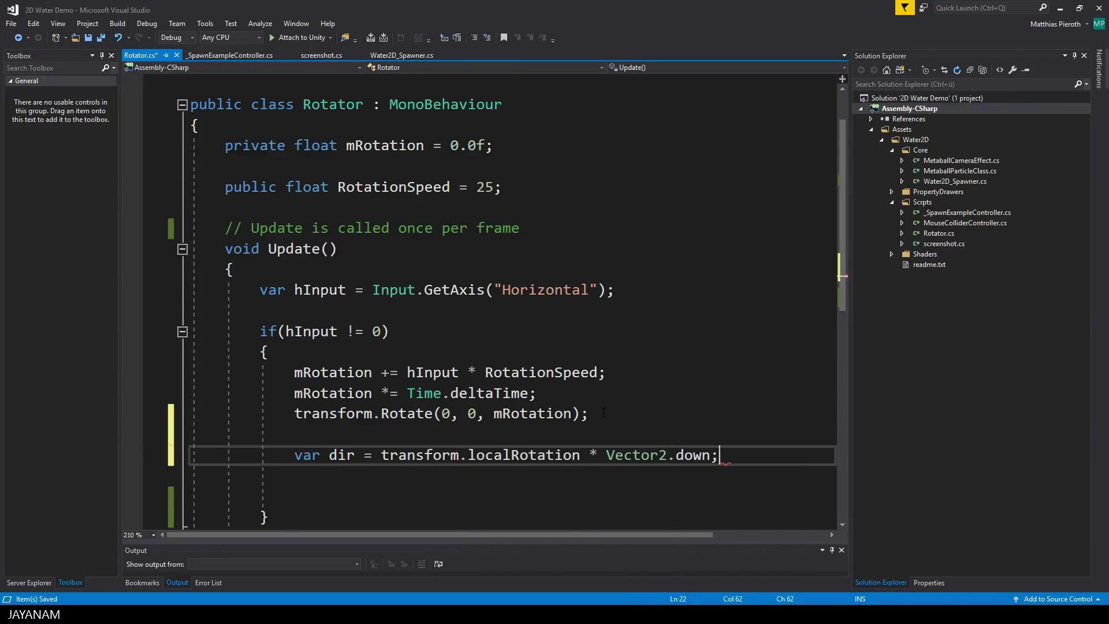
{"action": "key", "text": "Return"}
{"action": "key", "text": "Return"}
{"action": "scroll", "coordinate": [580, 407], "scroll_direction": "down", "scroll_amount": 2}
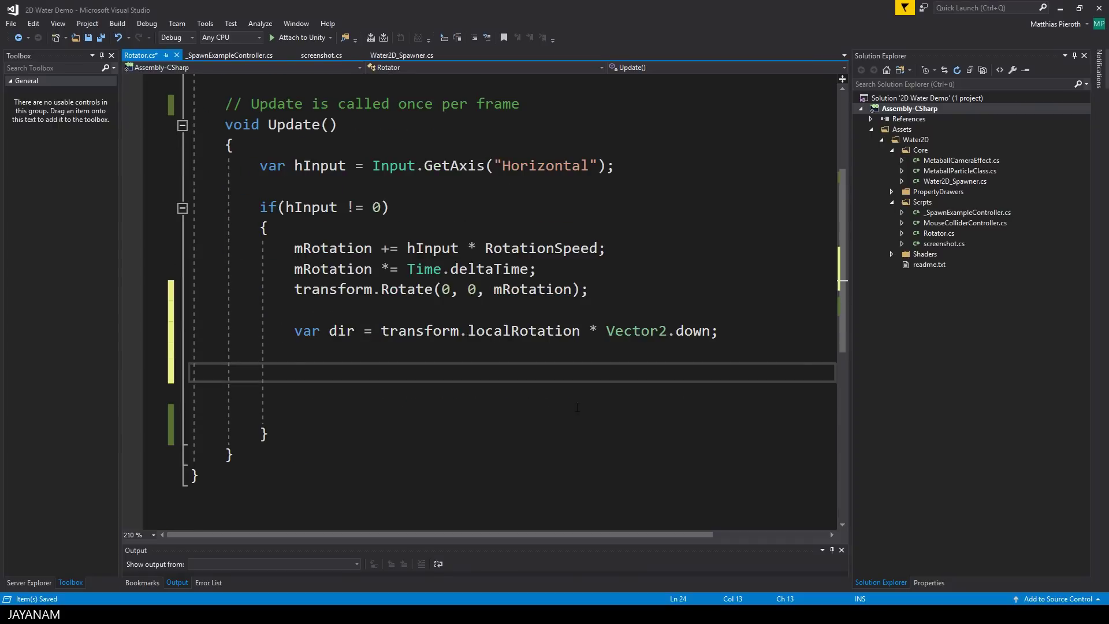
Set Water2D.Water2D_Spawner.instance.initSpeed from dir and FluidSpeed
{"action": "type", "text": "water"}
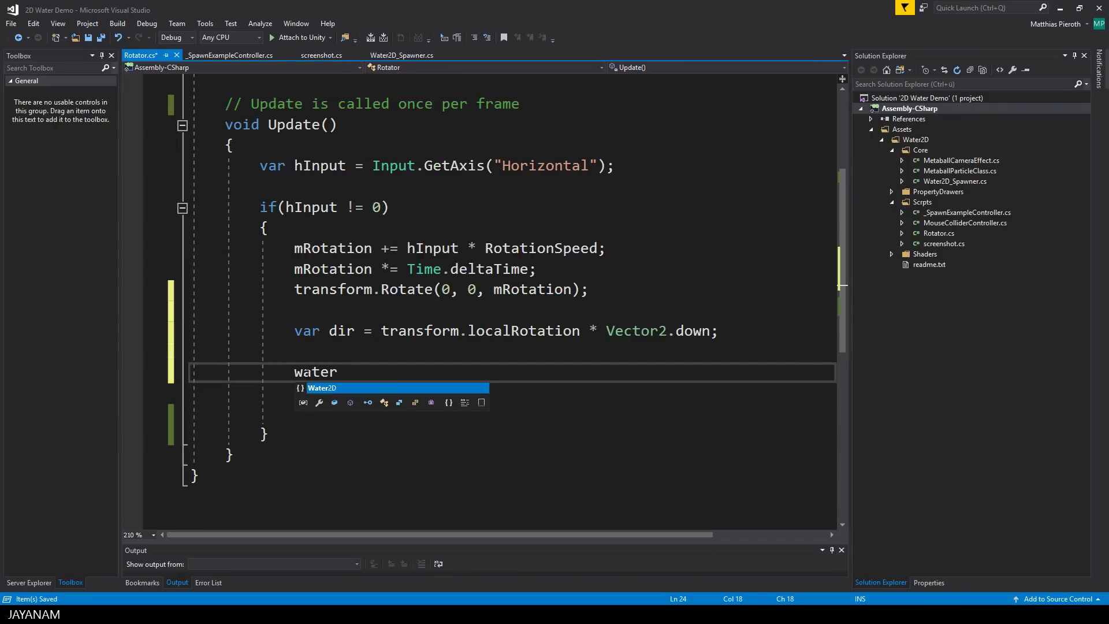
{"action": "type", "text": "2"}
{"action": "key", "text": "Tab"}
{"action": "type", "text": ".wa"}
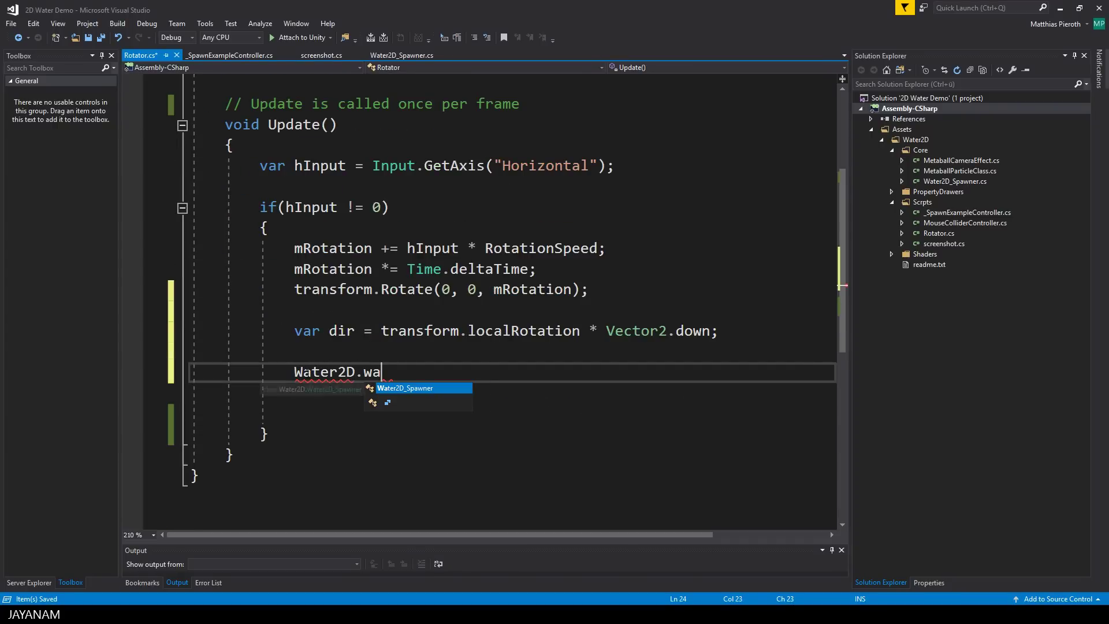
{"action": "key", "text": "Tab"}
{"action": "type", "text": ".in"}
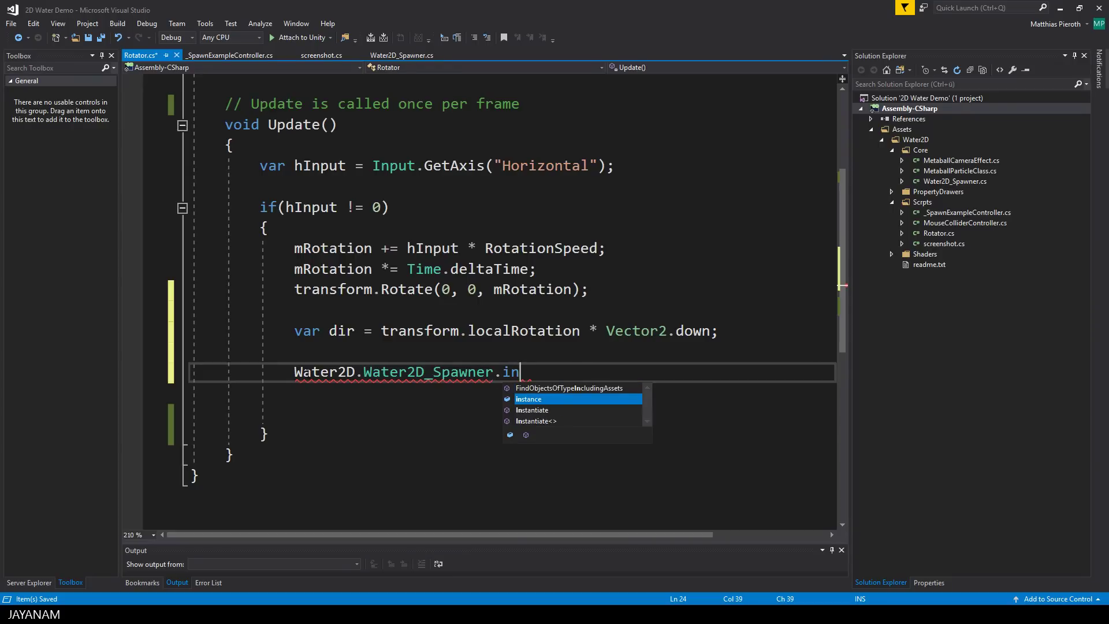
{"action": "key", "text": "Tab"}
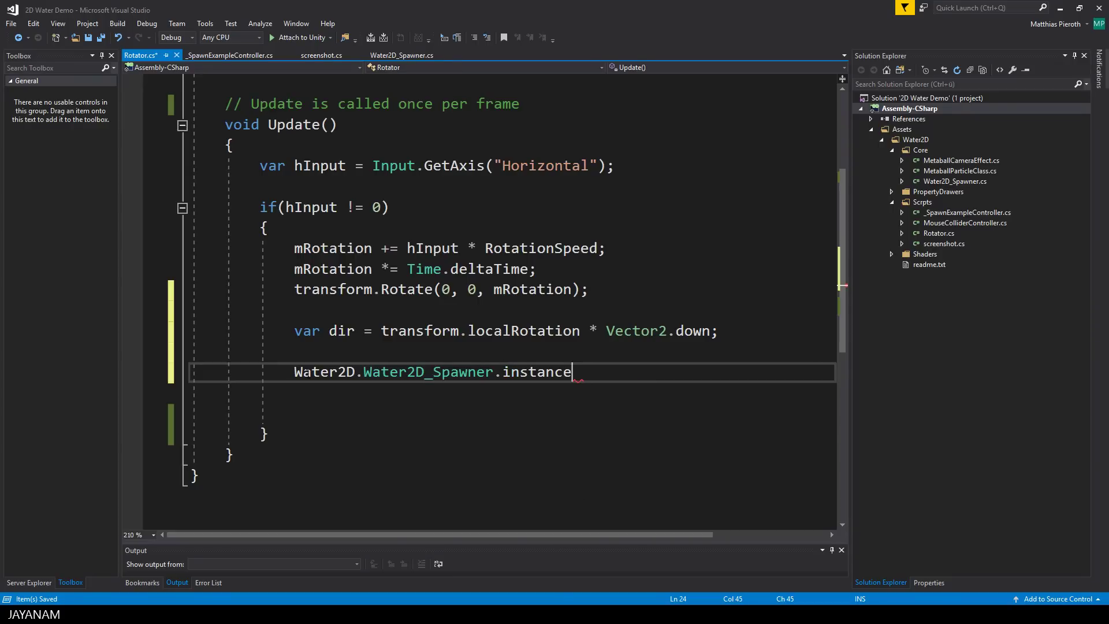
{"action": "type", "text": ".ini"}
{"action": "key", "text": "Tab"}
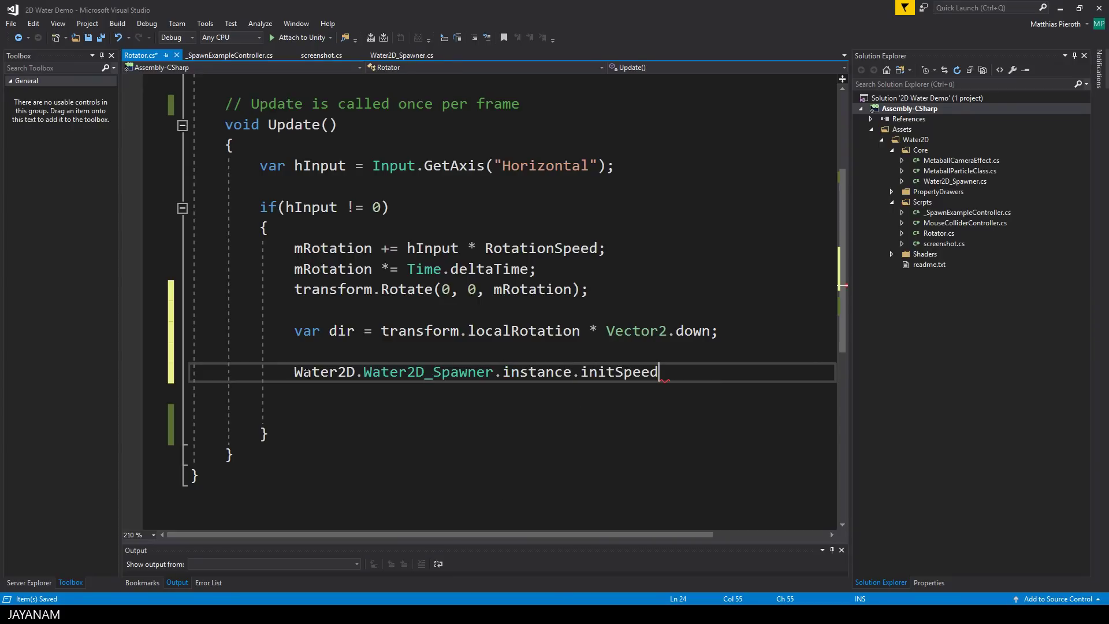
{"action": "type", "text": "= dir;"}
{"action": "type", "text": "+ "}
{"action": "type", "text": "FluidSpeed;"}
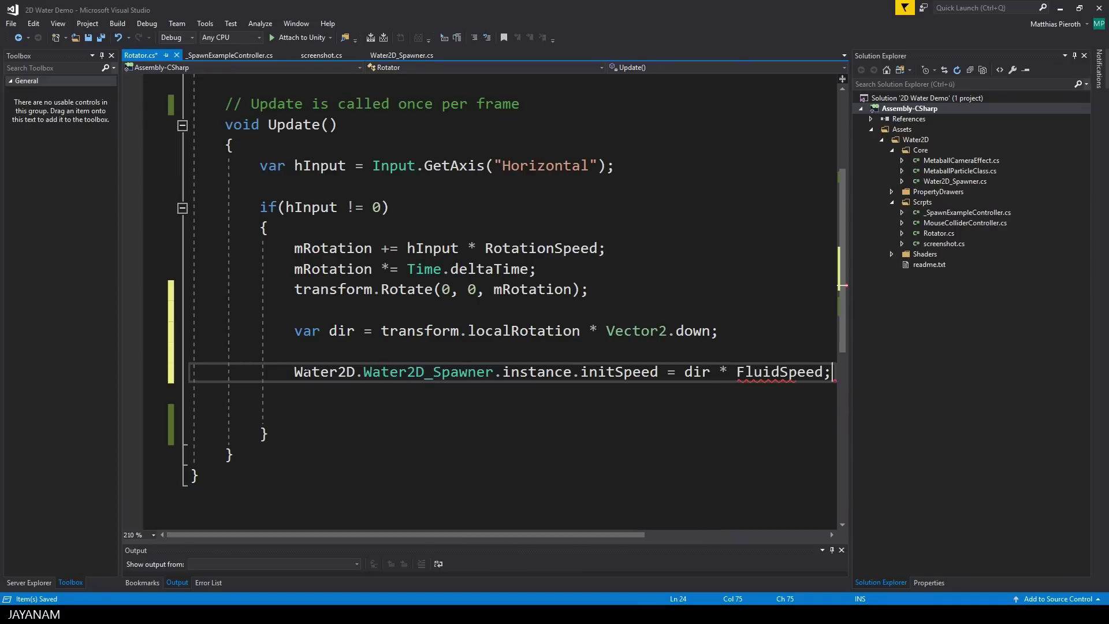
Generate a FluidSpeed field and change its type to float
{"action": "left_click", "coordinate": [800, 407]}
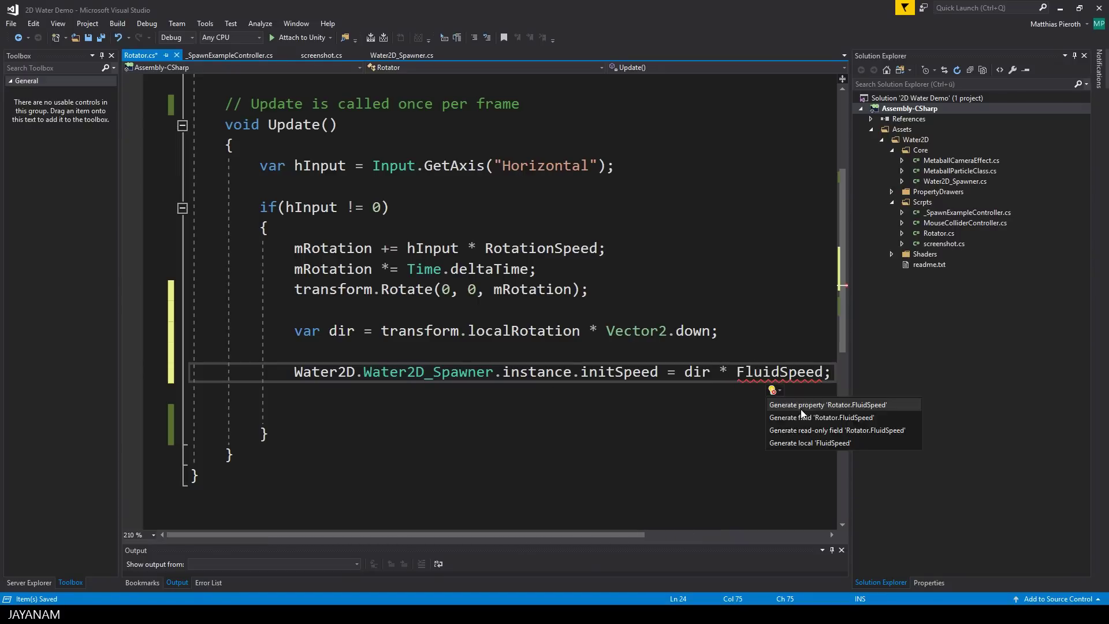
{"action": "mouse_move", "coordinate": [799, 404]}
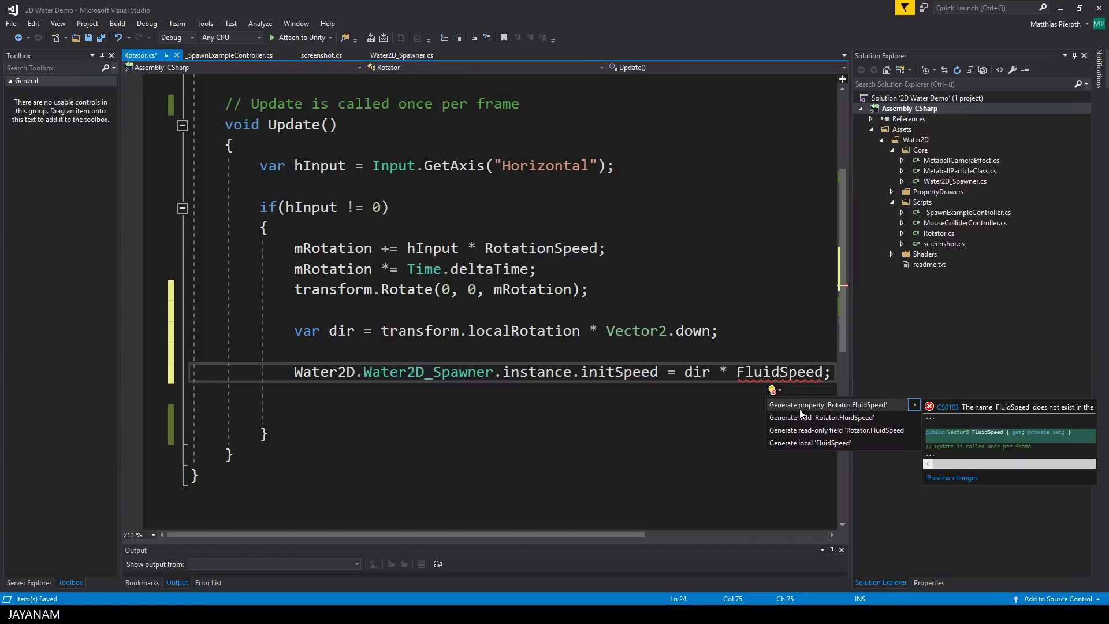
{"action": "left_click", "coordinate": [802, 417]}
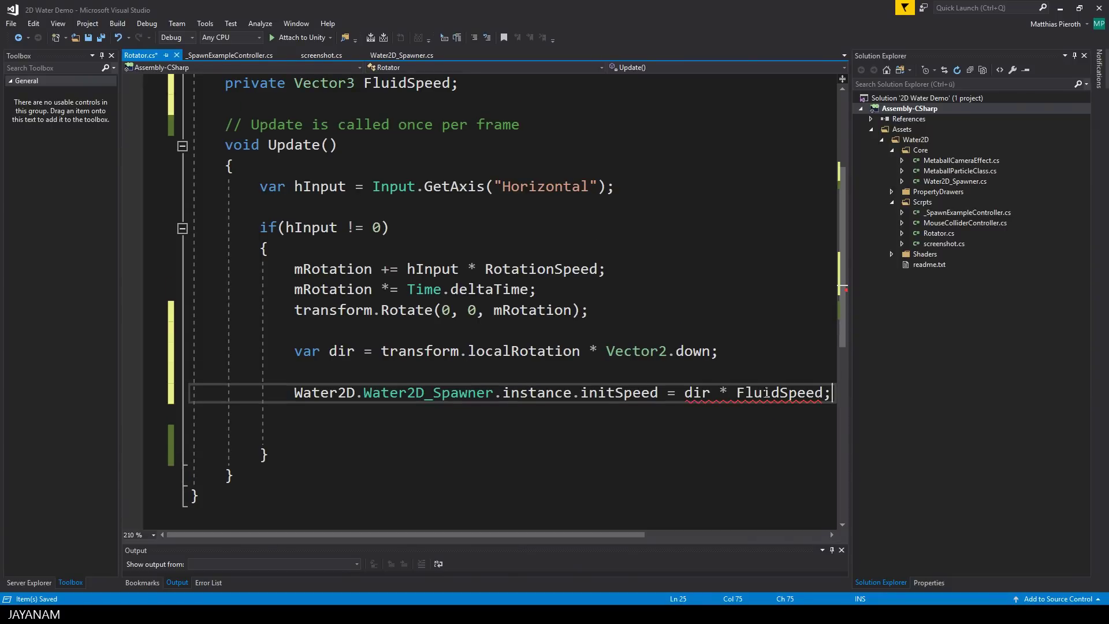
{"action": "left_click", "coordinate": [753, 395], "text": "ctrl"}
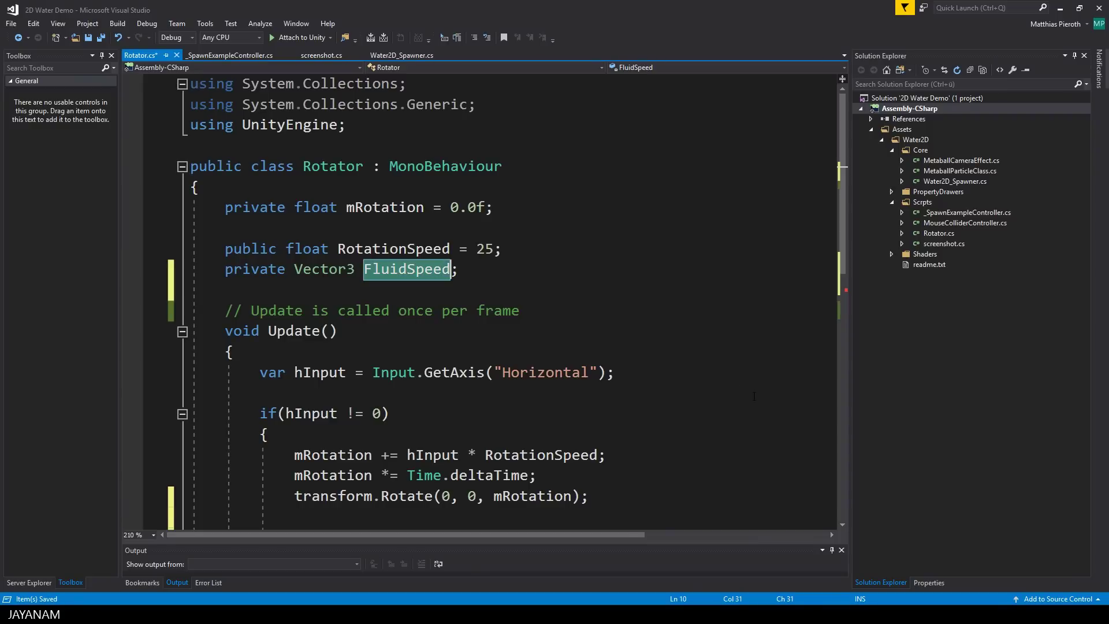
{"action": "double_click", "coordinate": [303, 275]}
{"action": "type", "text": "float"}
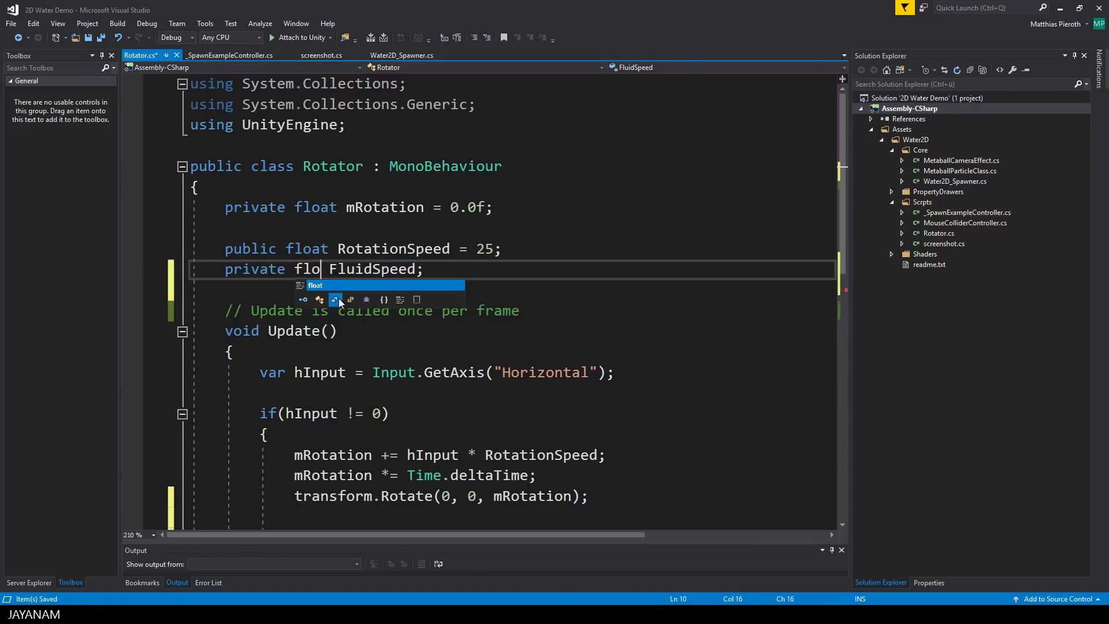
Make FluidSpeed public with a default of 5.0f and save
{"action": "key", "text": "Home"}
{"action": "key", "text": "Delete"}
{"action": "key", "text": "Delete"}
{"action": "key", "text": "Delete"}
{"action": "key", "text": "Delete"}
{"action": "key", "text": "Delete"}
{"action": "key", "text": "Delete"}
{"action": "key", "text": "Delete"}
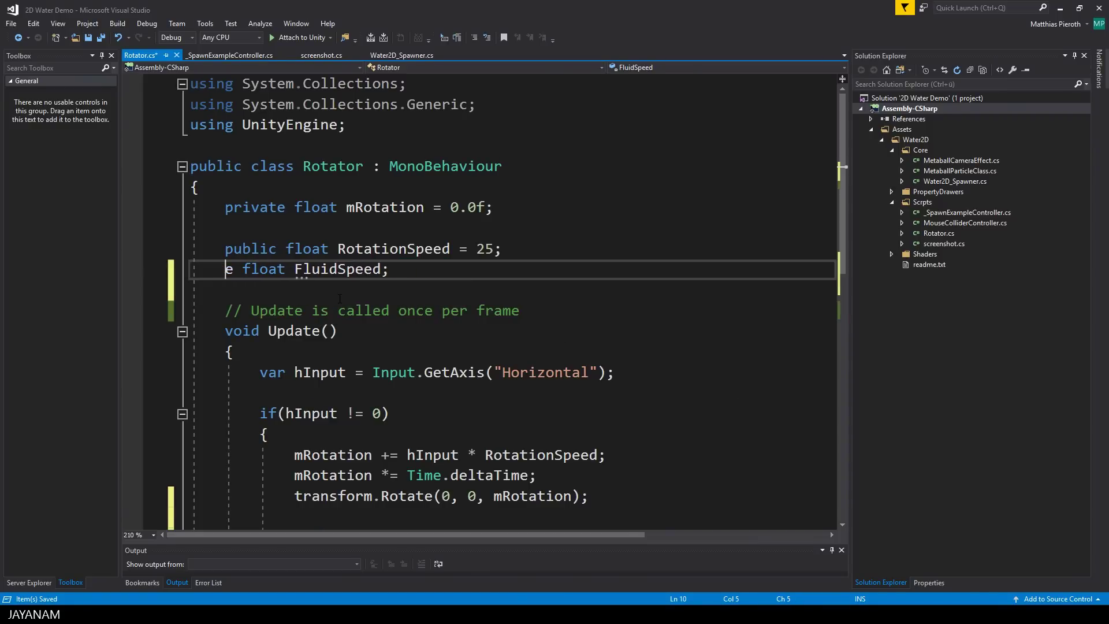
{"action": "type", "text": "public"}
{"action": "key", "text": "End"}
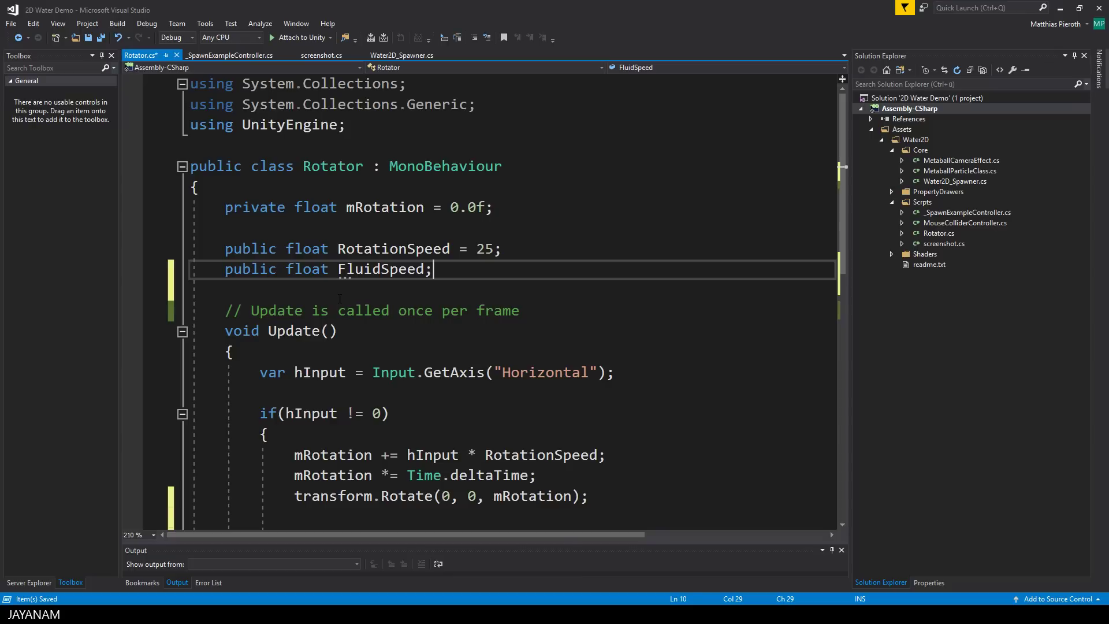
{"action": "key", "text": "BackSpace"}
{"action": "type", "text": "= 5.0"}
{"action": "key", "text": "ctrl+s"}
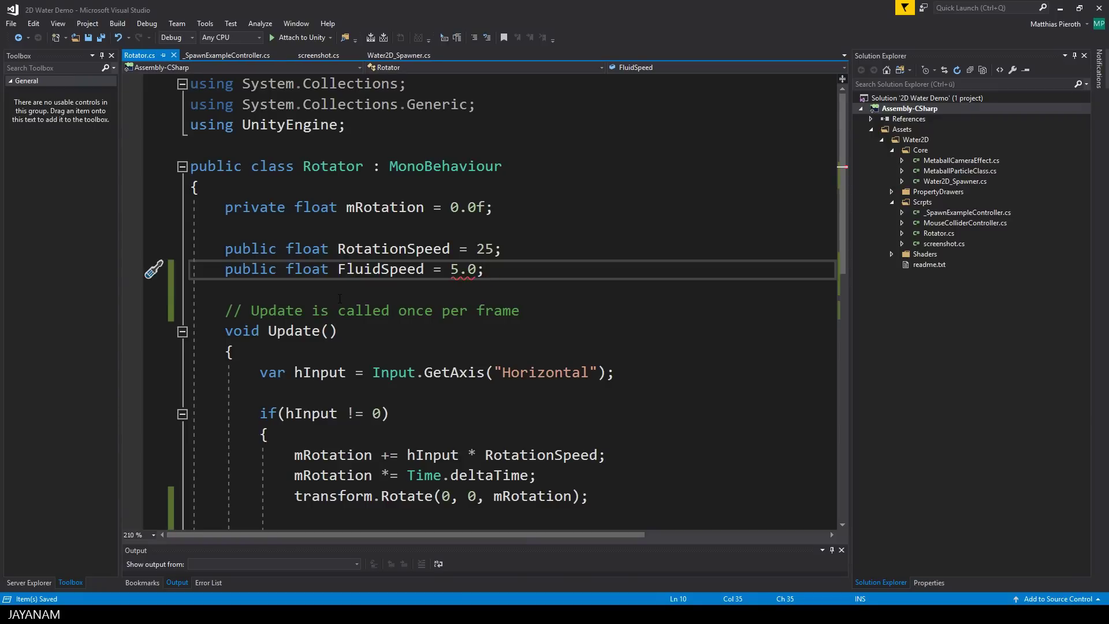
{"action": "key", "text": "BackSpace"}
{"action": "type", "text": "f"}
{"action": "key", "text": "ctrl+s"}
{"action": "scroll", "coordinate": [340, 298], "scroll_direction": "down", "scroll_amount": 2}
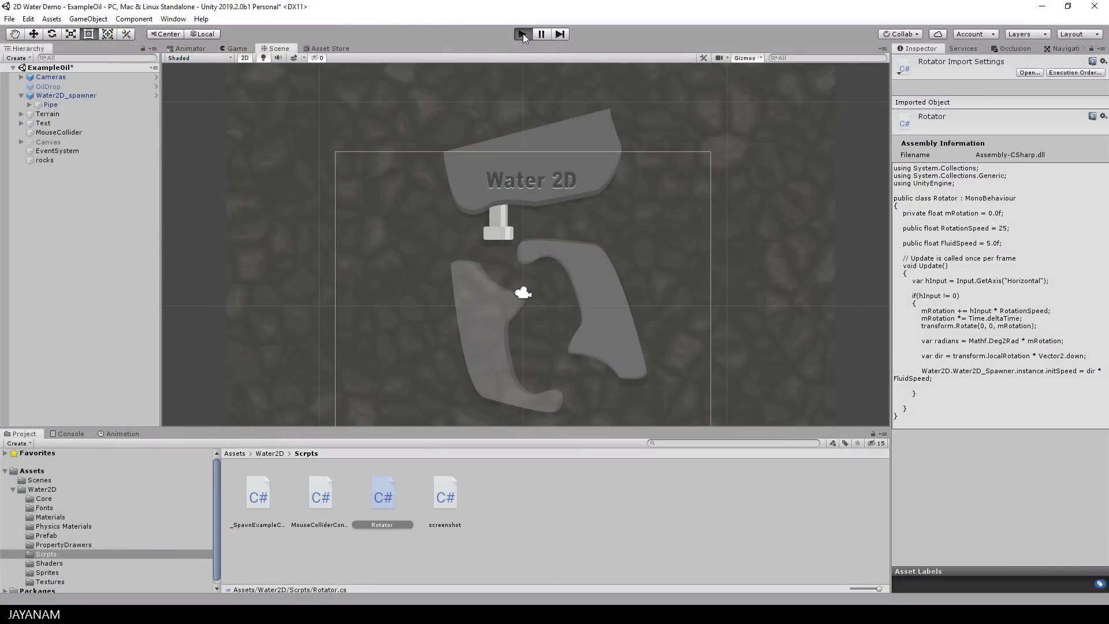
Play the scene to watch the oil pour, stop it, and select the spawner pipe
{"action": "left_click", "coordinate": [522, 33]}
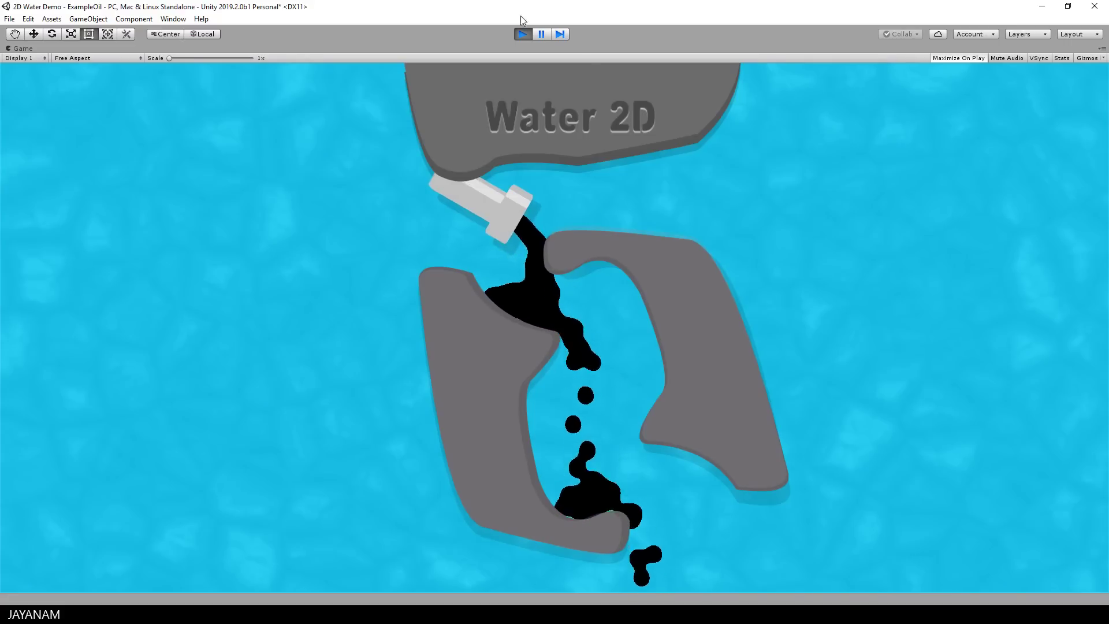
{"action": "left_click", "coordinate": [522, 35]}
{"action": "left_click", "coordinate": [501, 216]}
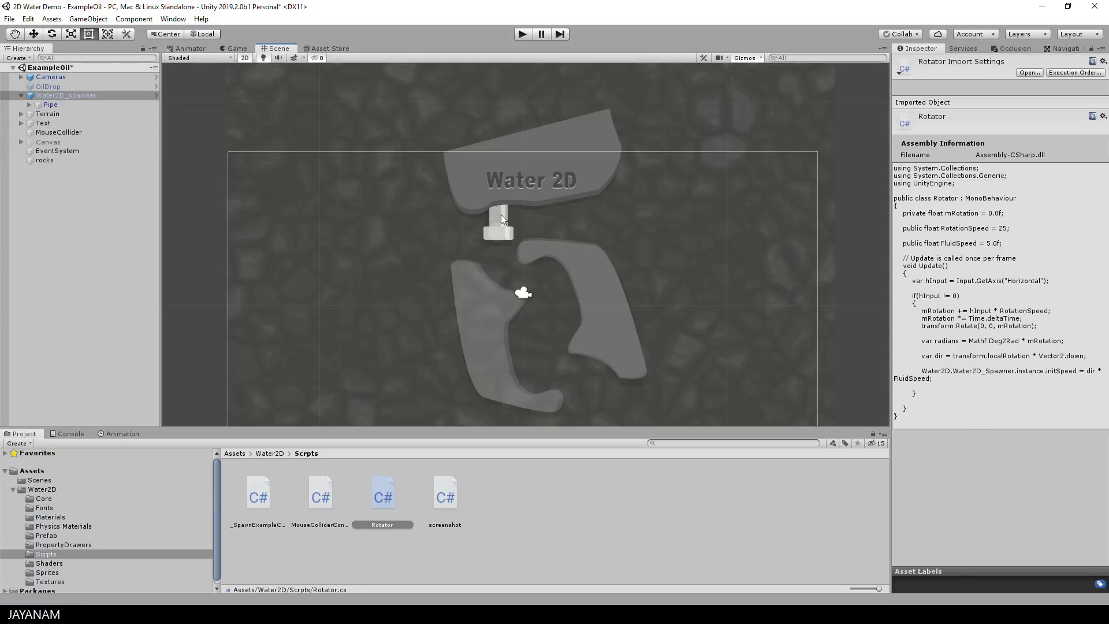
Set the Rotator's Rotation Speed to 60 and Fluid Speed to 12, then play
{"action": "left_click", "coordinate": [998, 407]}
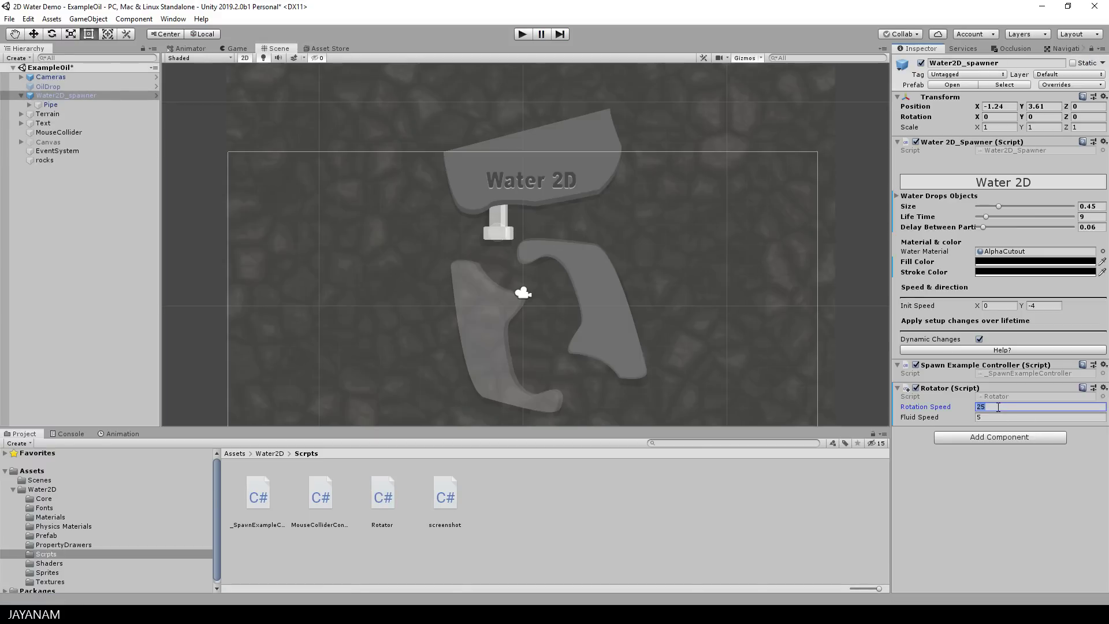
{"action": "type", "text": "60"}
{"action": "key", "text": "Tab"}
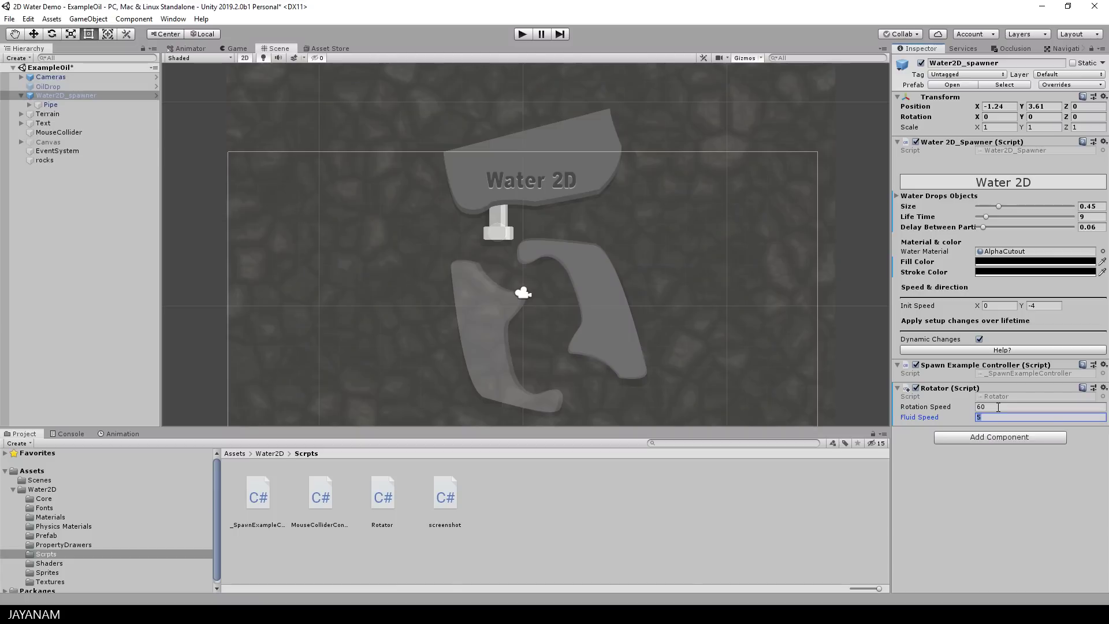
{"action": "left_click", "coordinate": [522, 35]}
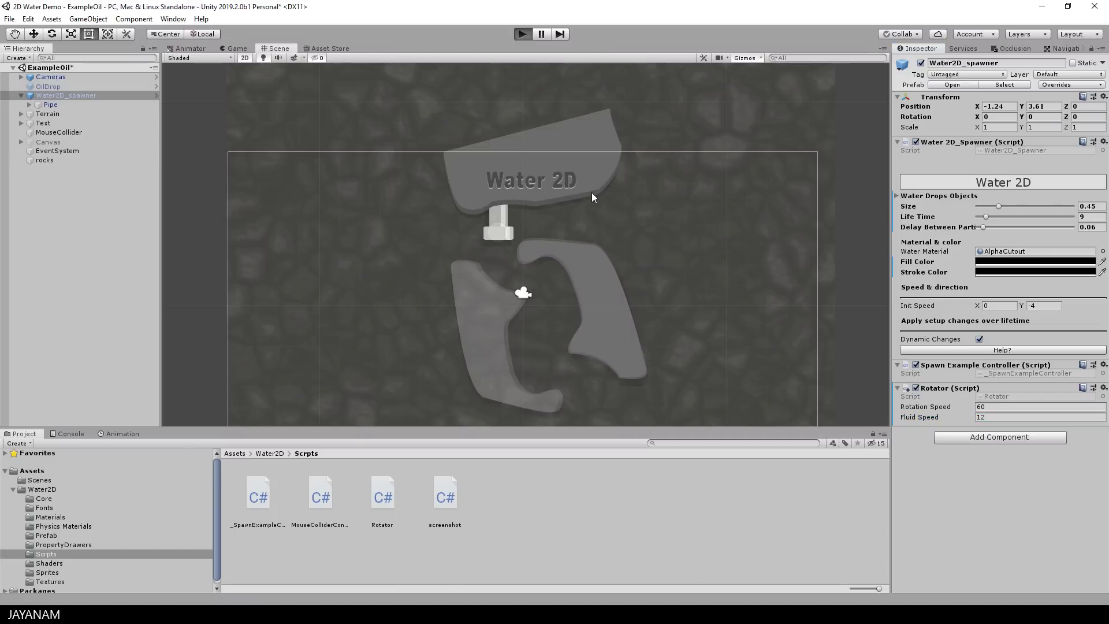